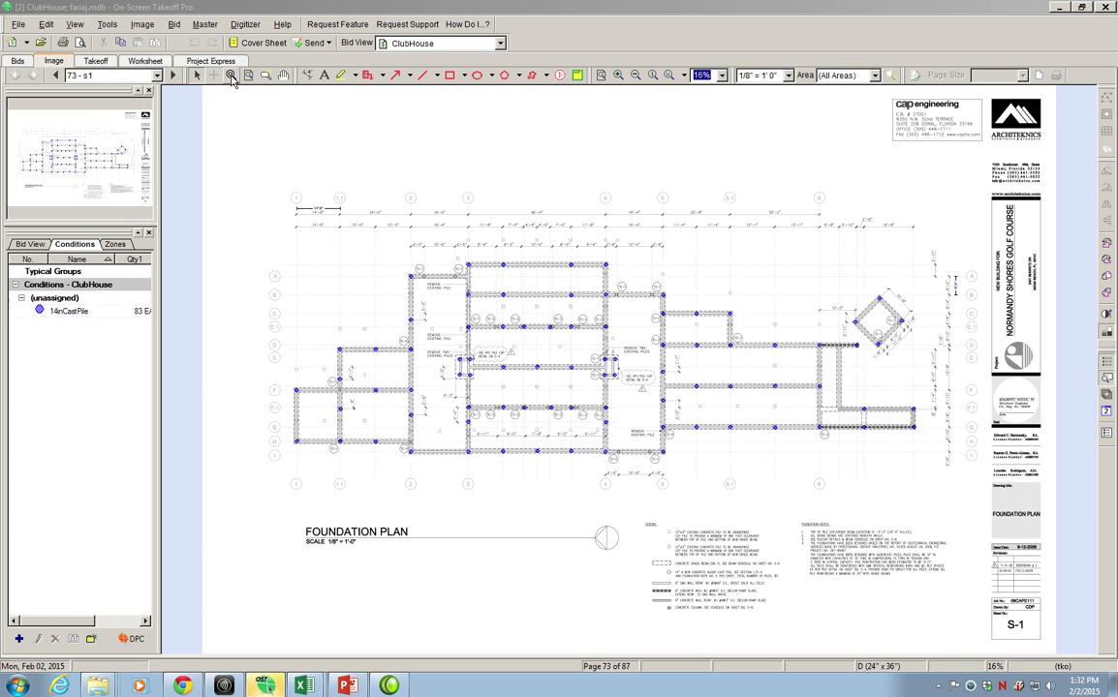
- Examine the legend on the foundation plan for the grade beam and wall symbols
click(232, 76)
drag(627, 513, 796, 626)
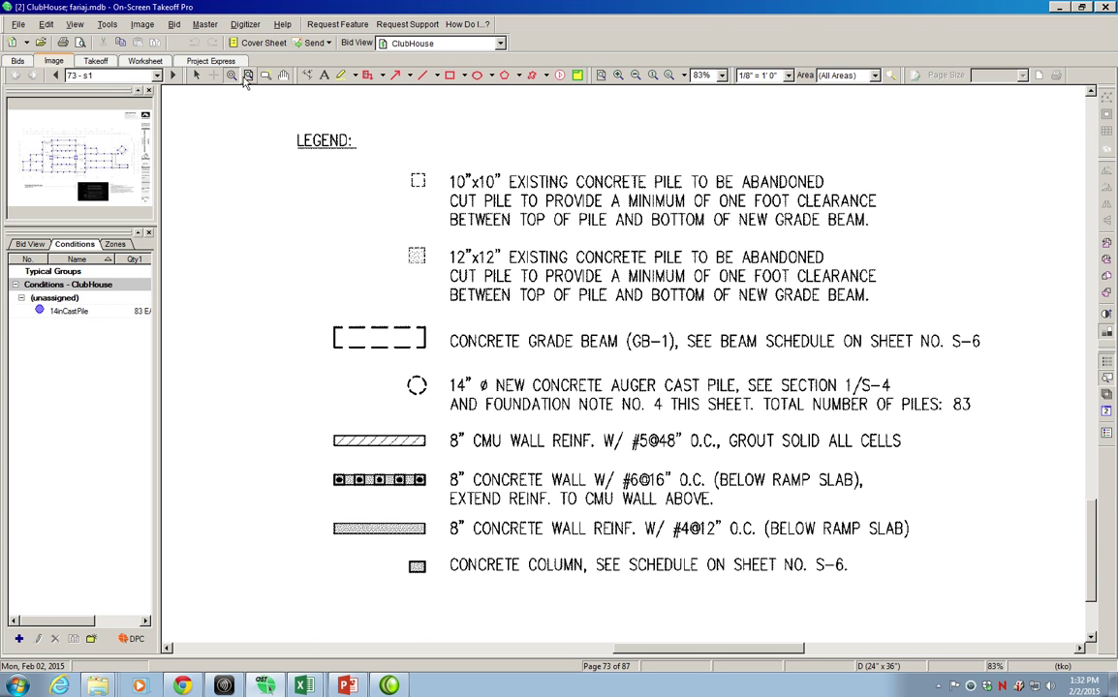
click(249, 76)
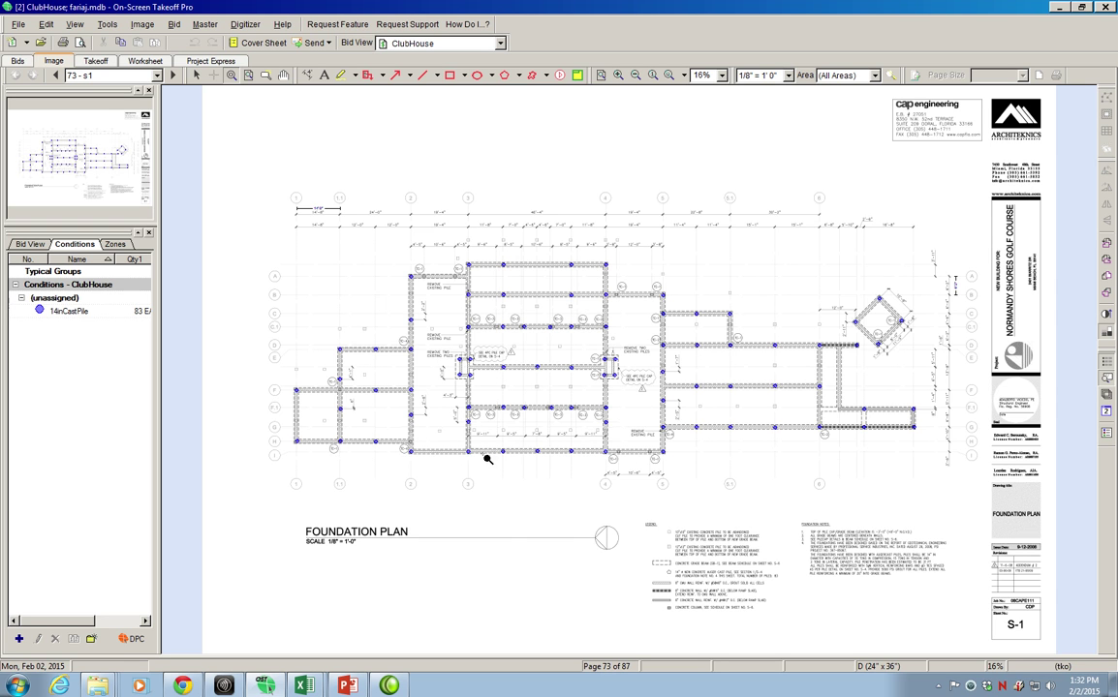
drag(581, 490, 799, 618)
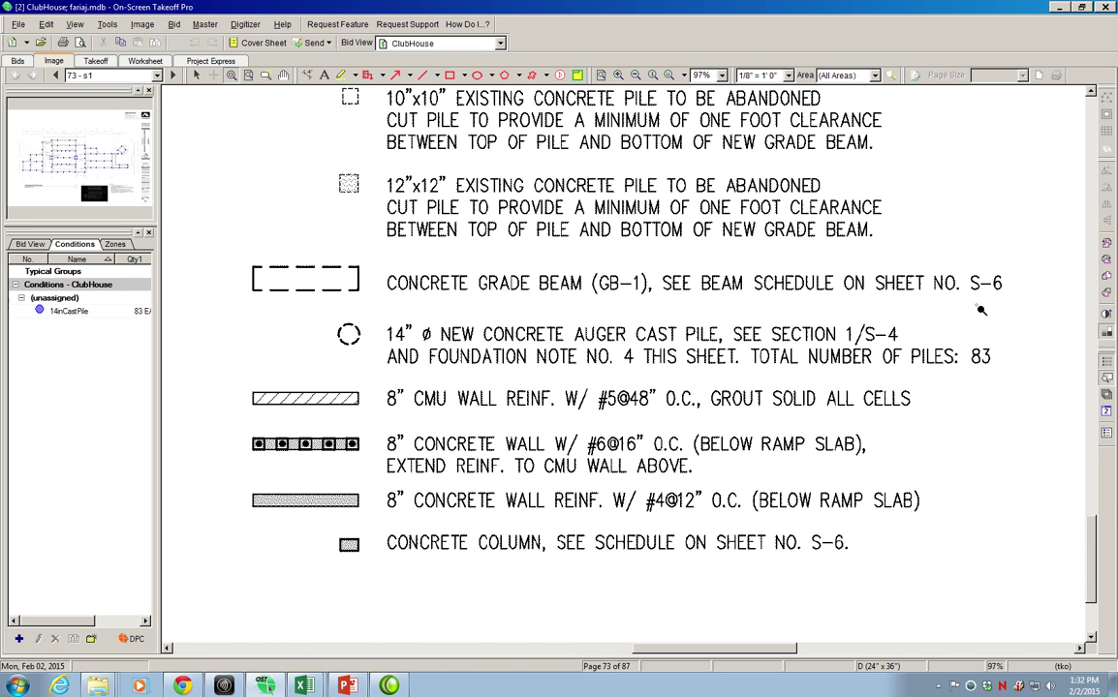
- Open sheet 82 - s6 and examine the GB-1 row of the grade beam schedule and the surrounding schedules
click(157, 75)
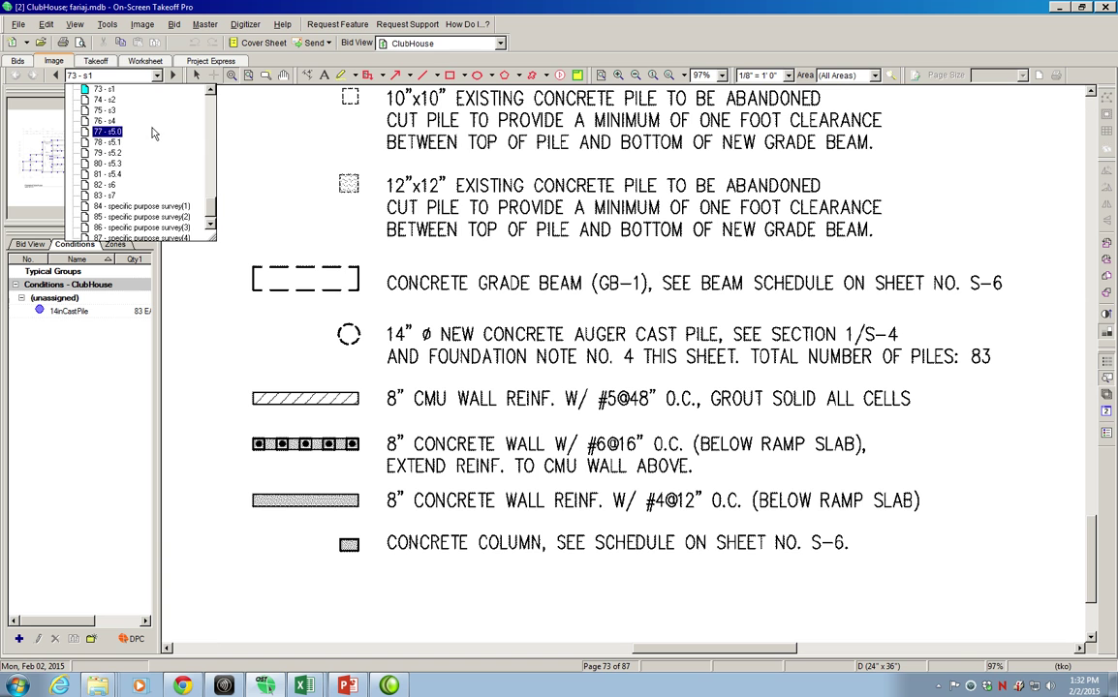
click(145, 184)
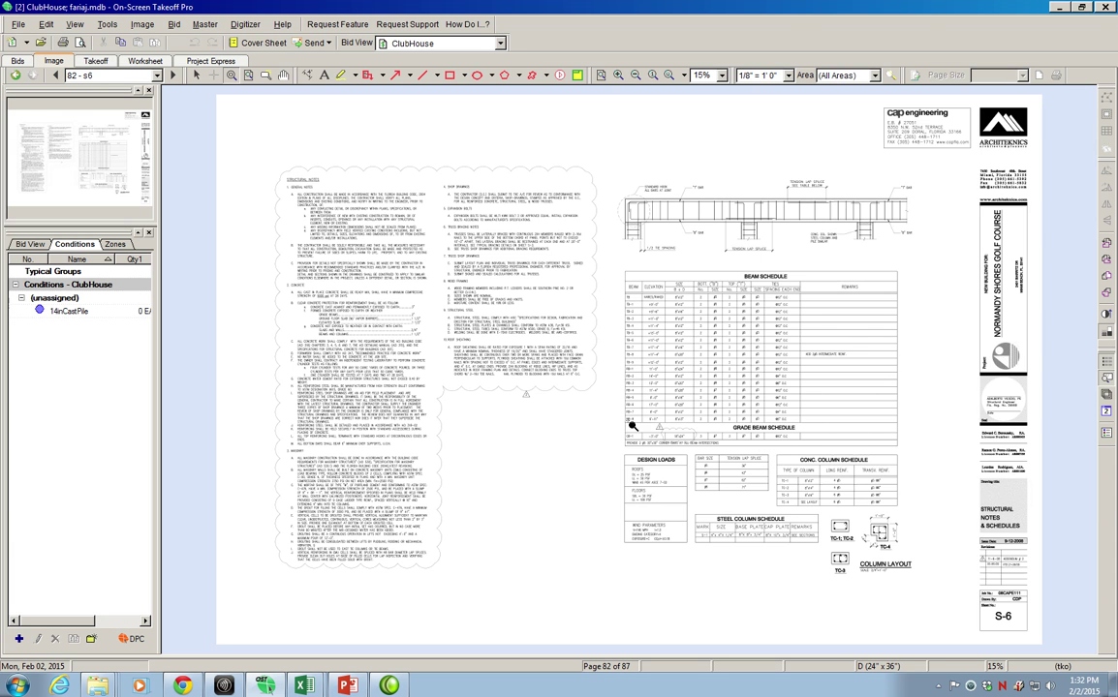
drag(618, 415, 912, 454)
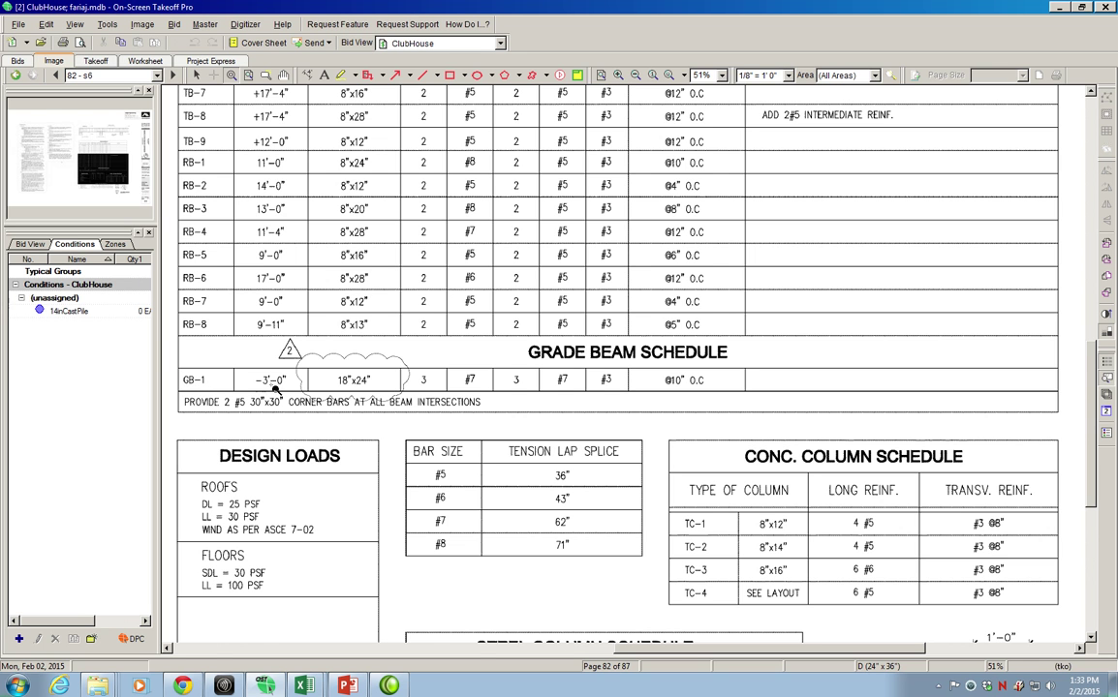
scroll(308, 390, up, 3)
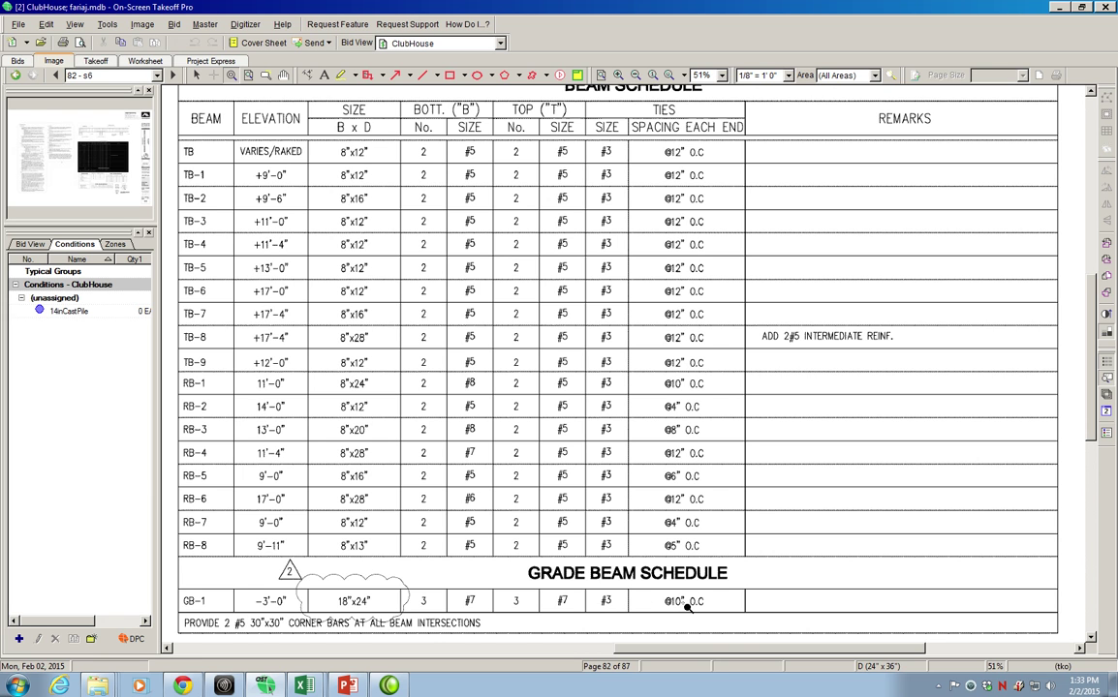
scroll(688, 604, up, 2)
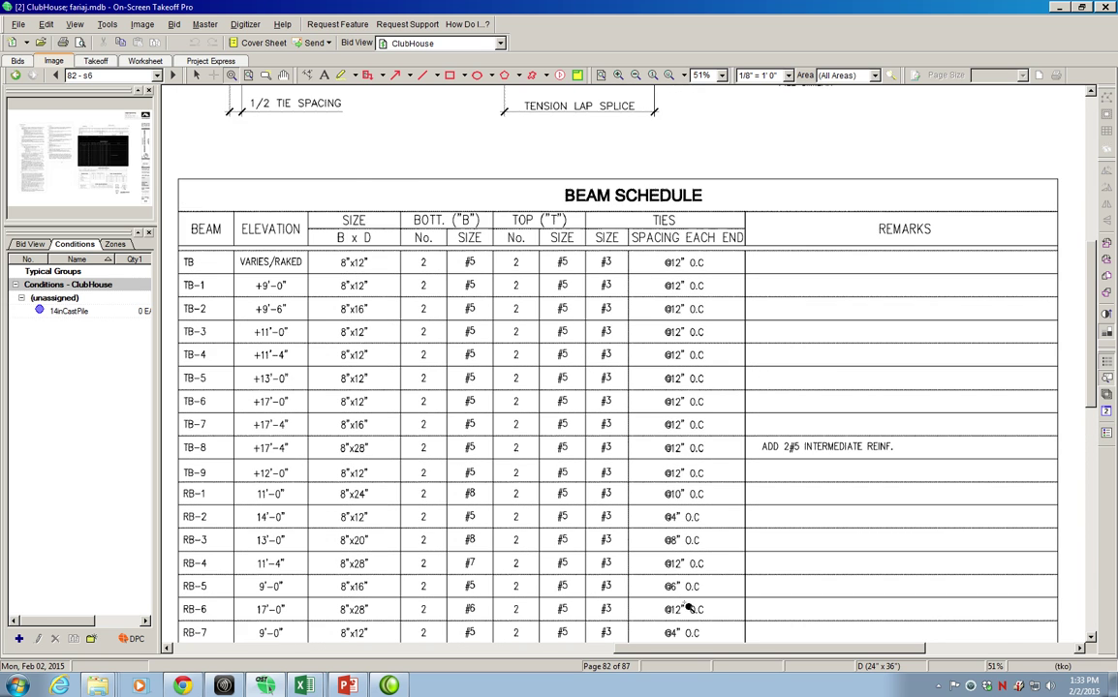
scroll(688, 607, up, 3)
scroll(688, 607, down, 12)
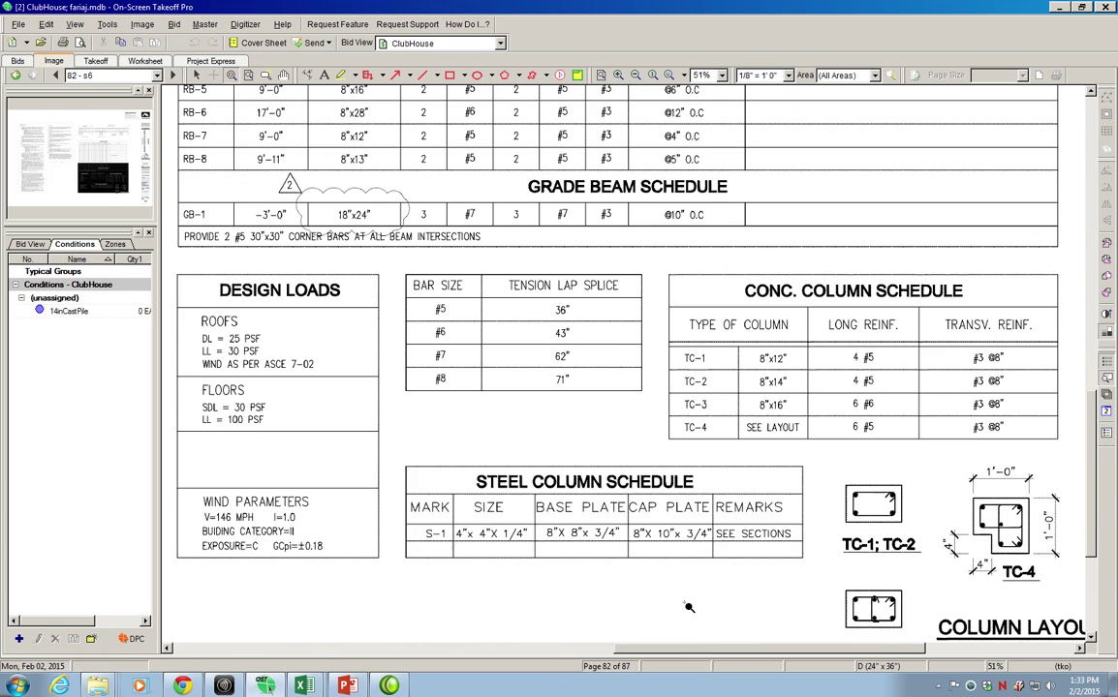
scroll(689, 607, down, 3)
scroll(689, 607, up, 5)
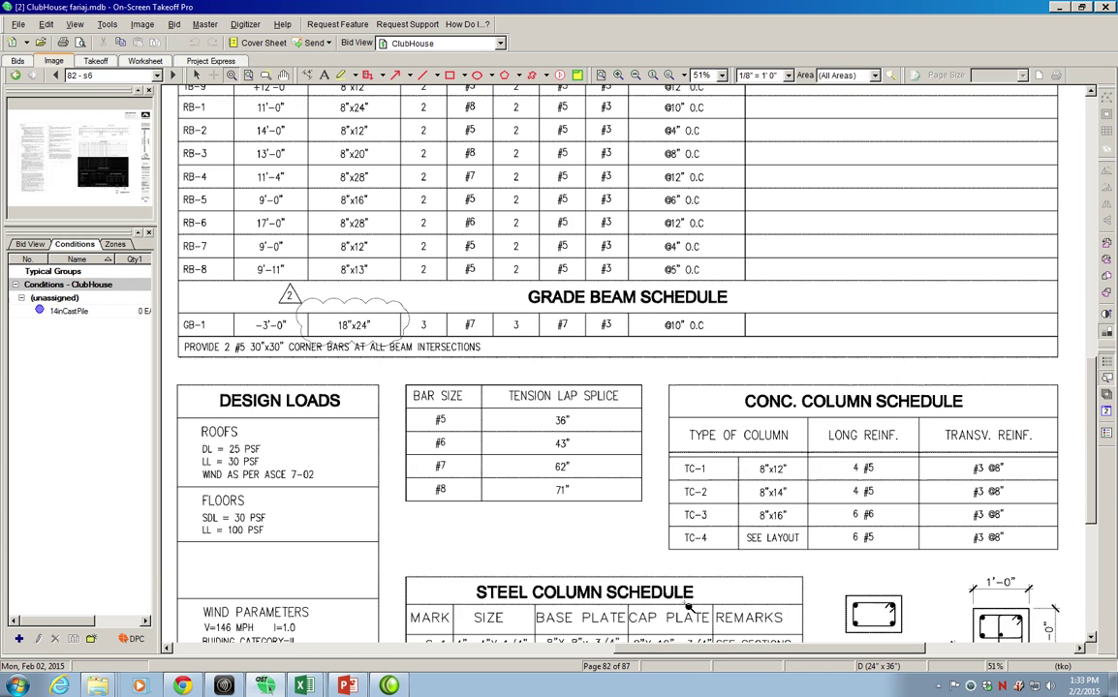
scroll(688, 607, up, 2)
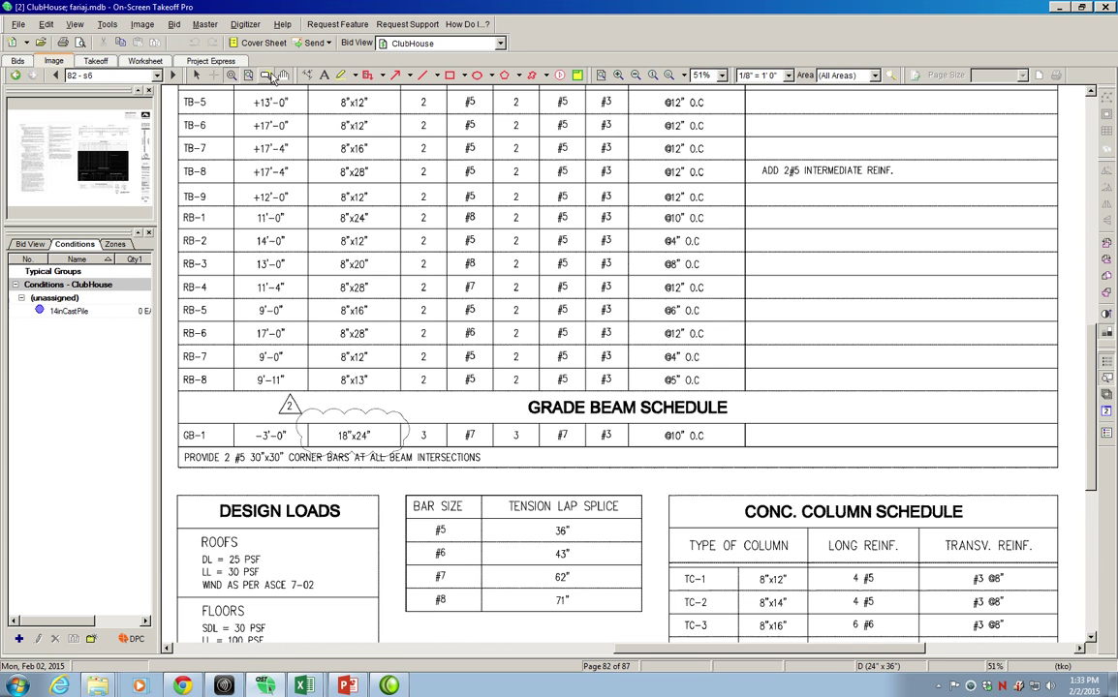
- Open sheet 76 - s4 and examine the grade beam in section 1 above the pile
click(157, 77)
scroll(210, 201, up, 3)
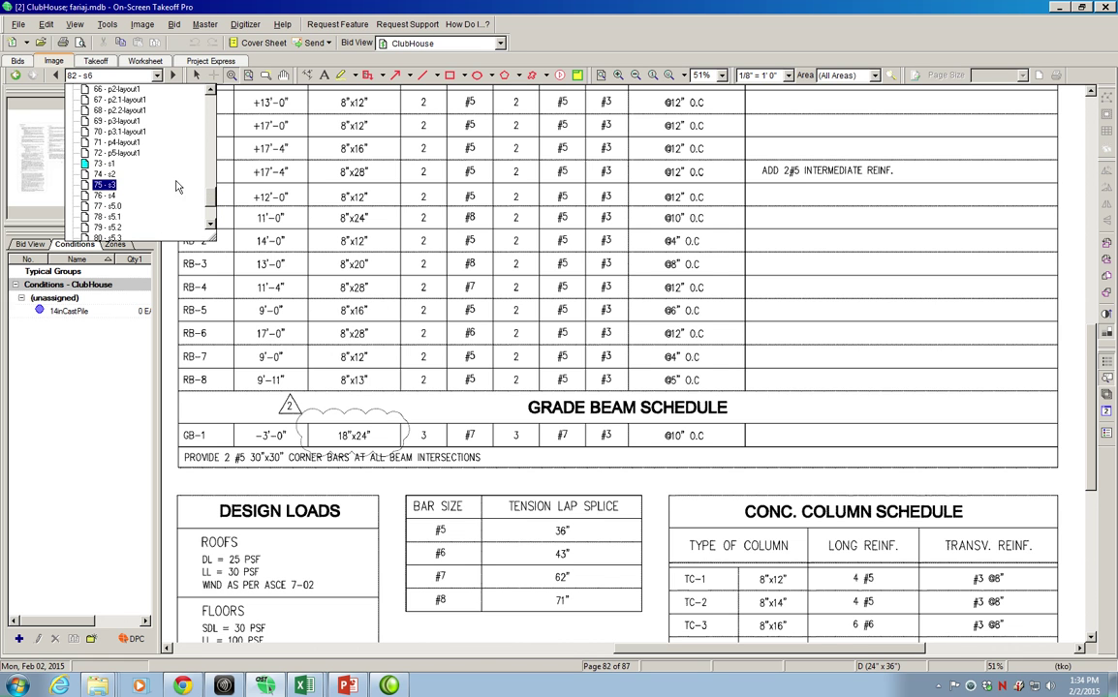
click(126, 194)
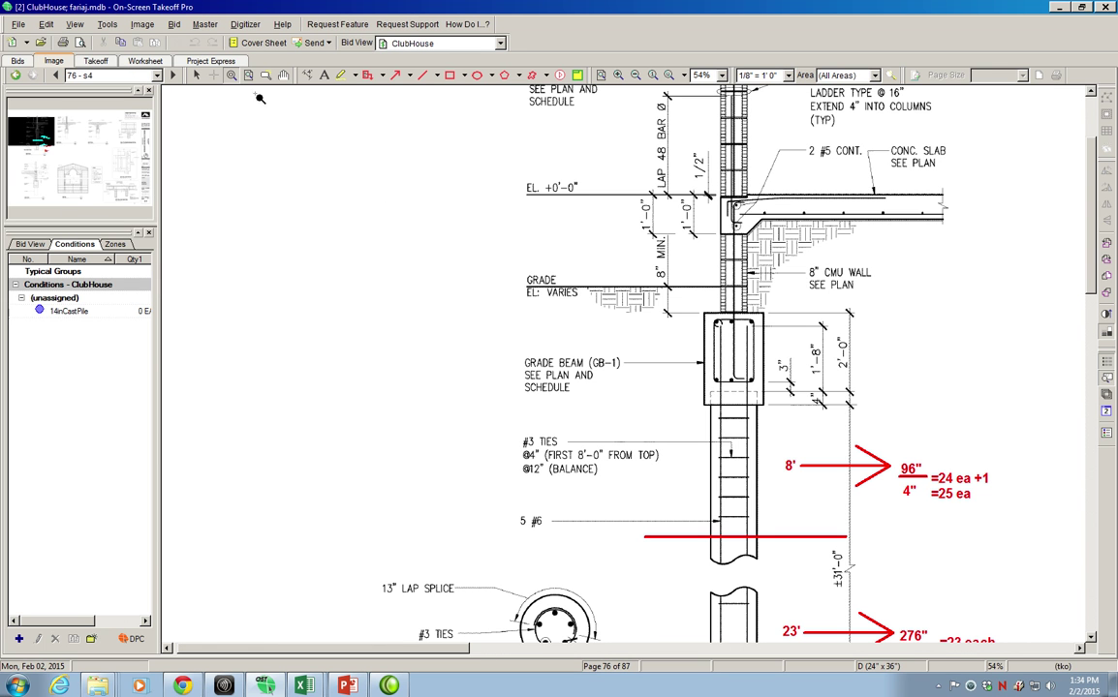
click(230, 75)
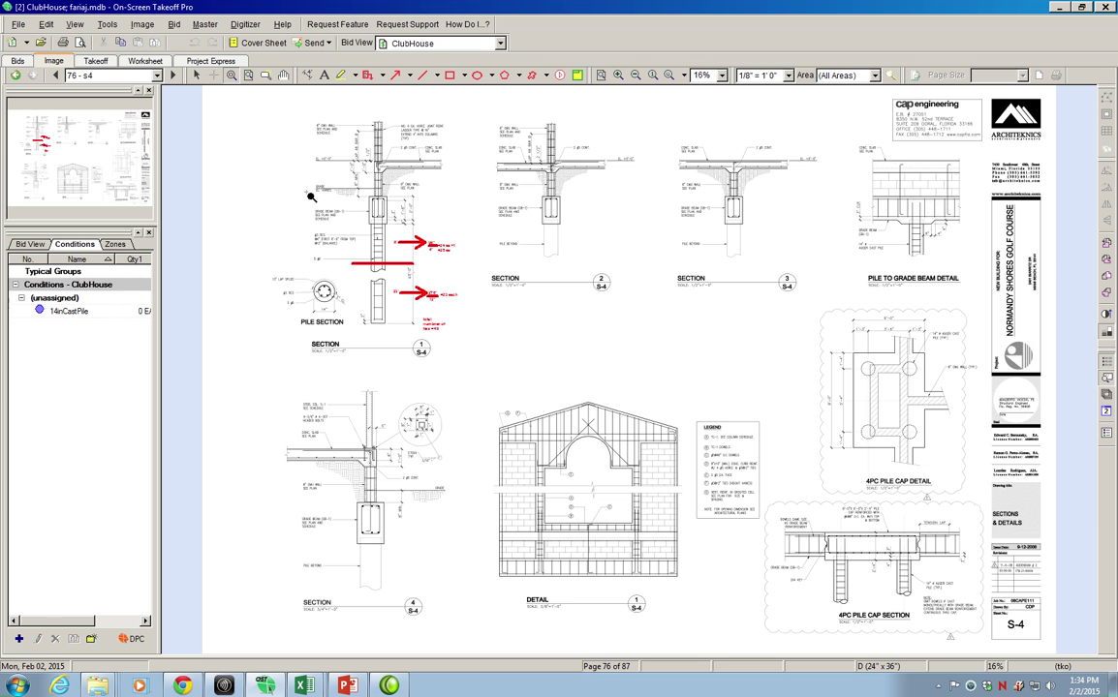
drag(296, 189, 428, 339)
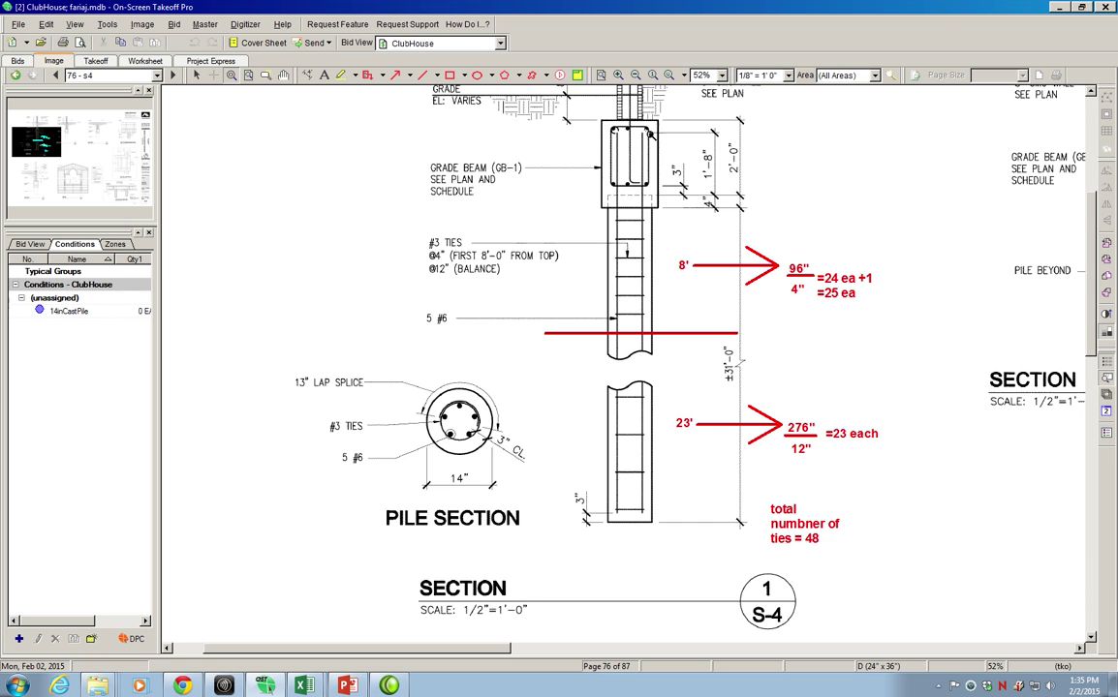
- Compare the grade beam schedule on sheet 82 - s6 with the section detail on sheet 76 - s4
click(156, 74)
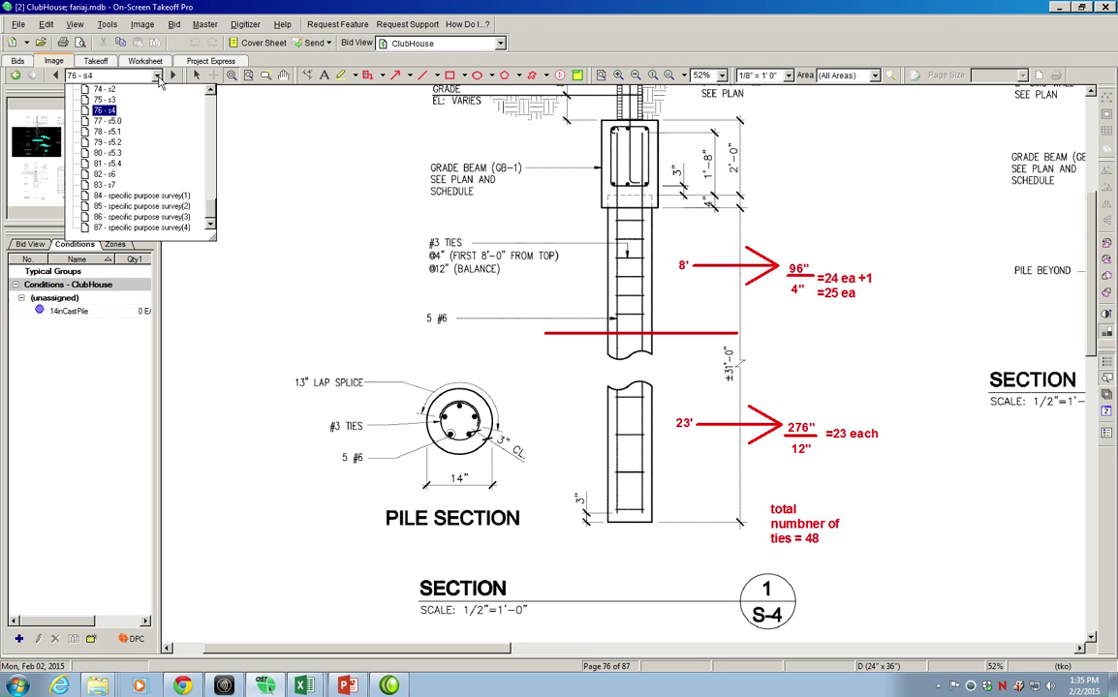
click(150, 173)
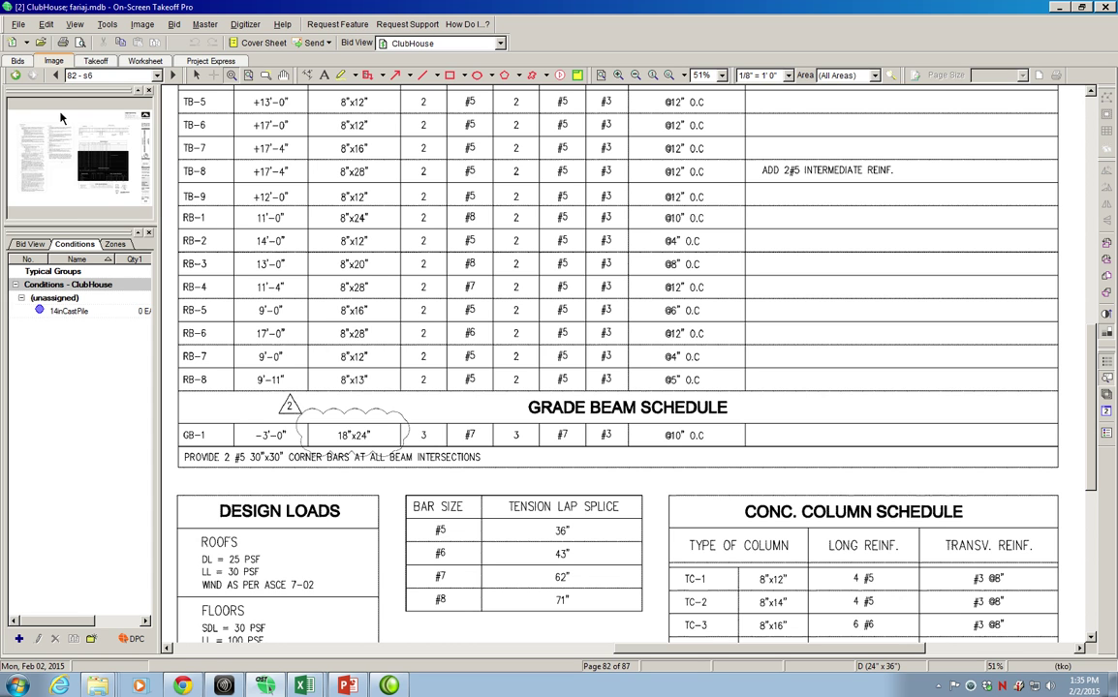
click(156, 76)
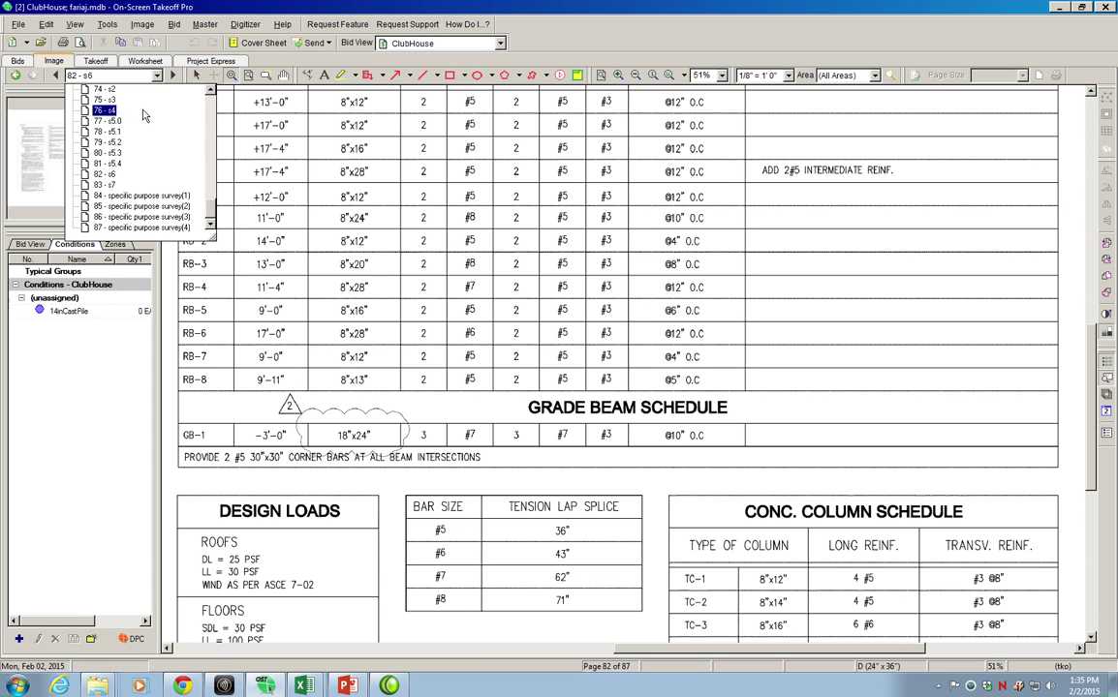
click(140, 110)
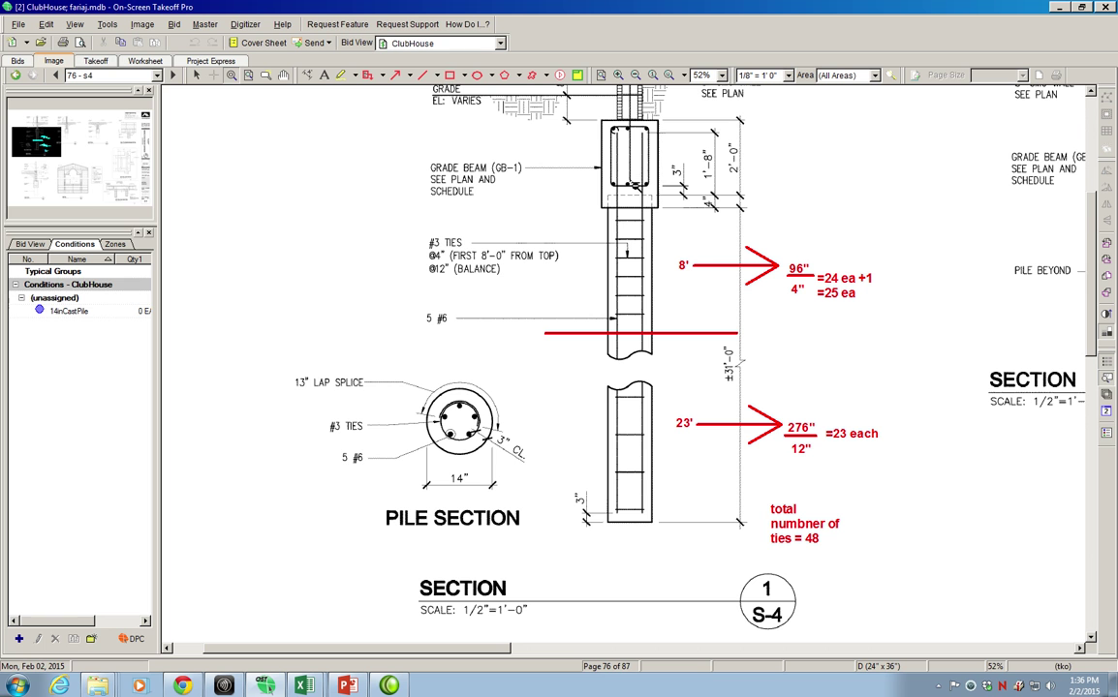
- Return to the foundation plan on sheet 73 - s1 and focus on the bay at grid line 1 between F and H
click(158, 75)
scroll(155, 97, up, 3)
click(140, 106)
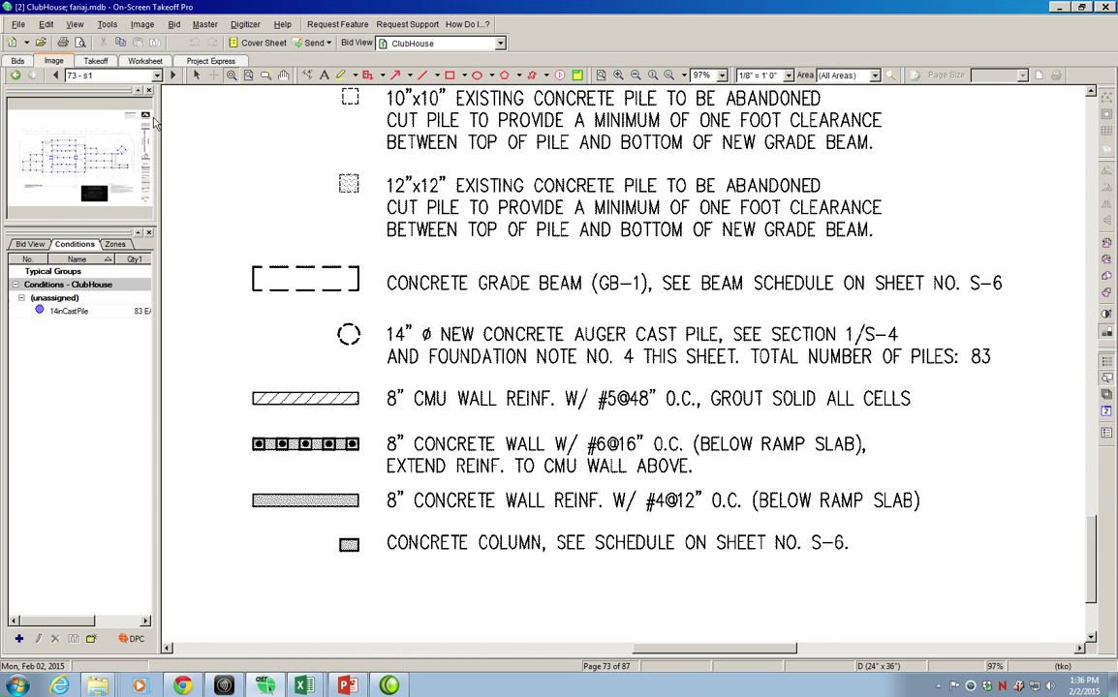
click(249, 77)
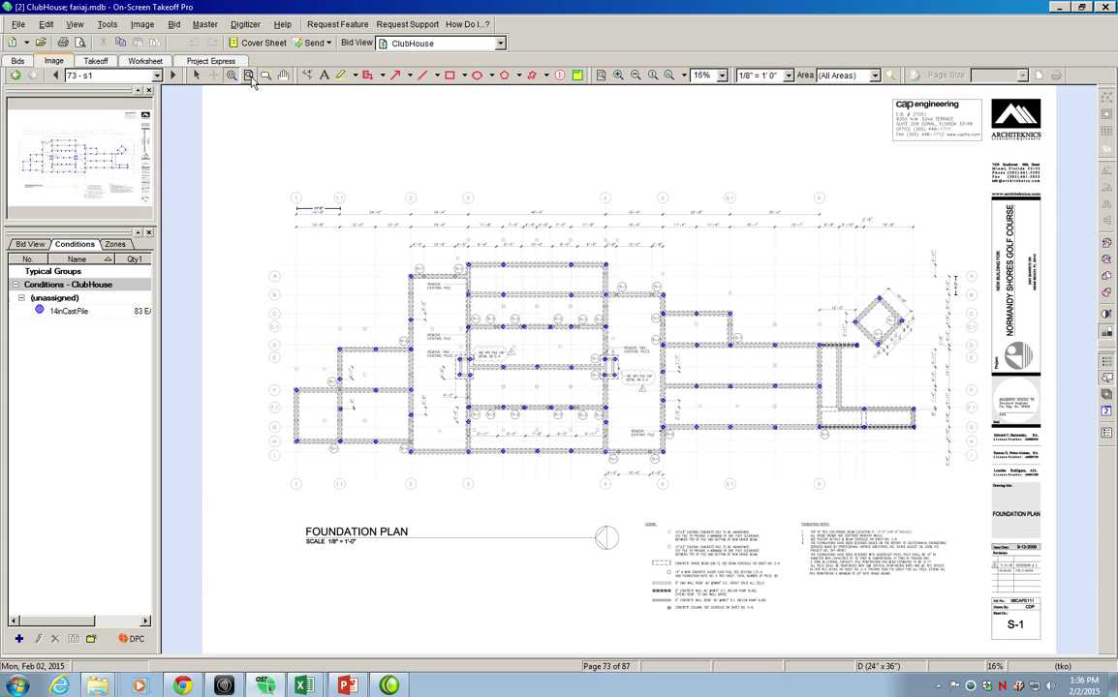
drag(250, 361, 387, 462)
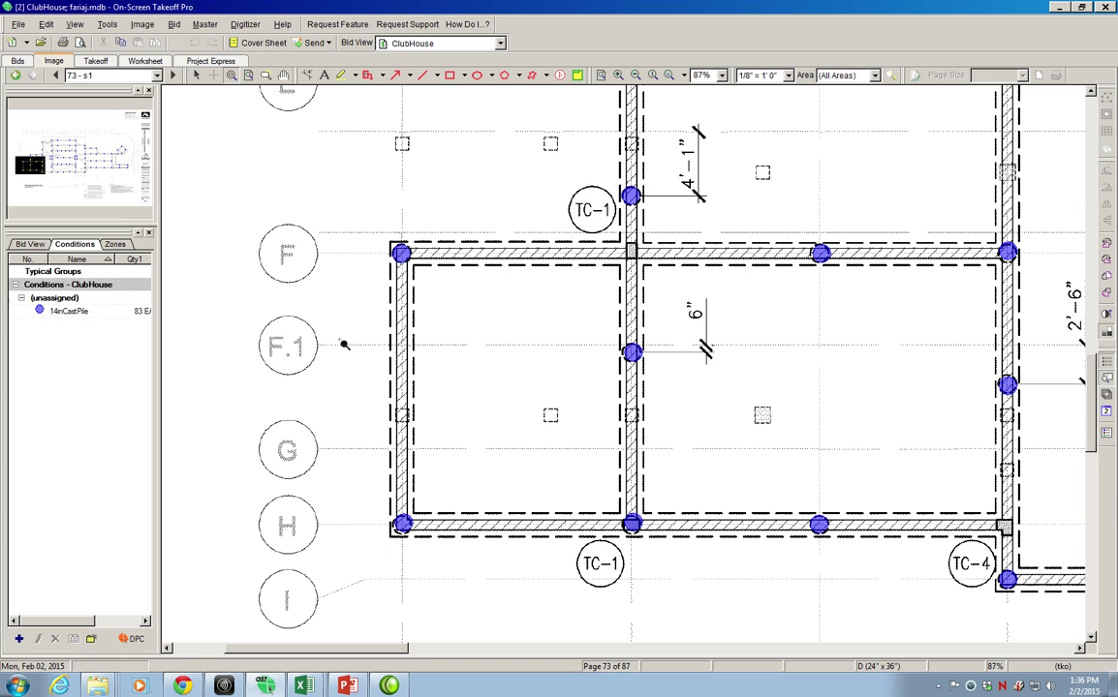
- Create a linear condition named GB-1 with a thickness of 18 inches
click(19, 639)
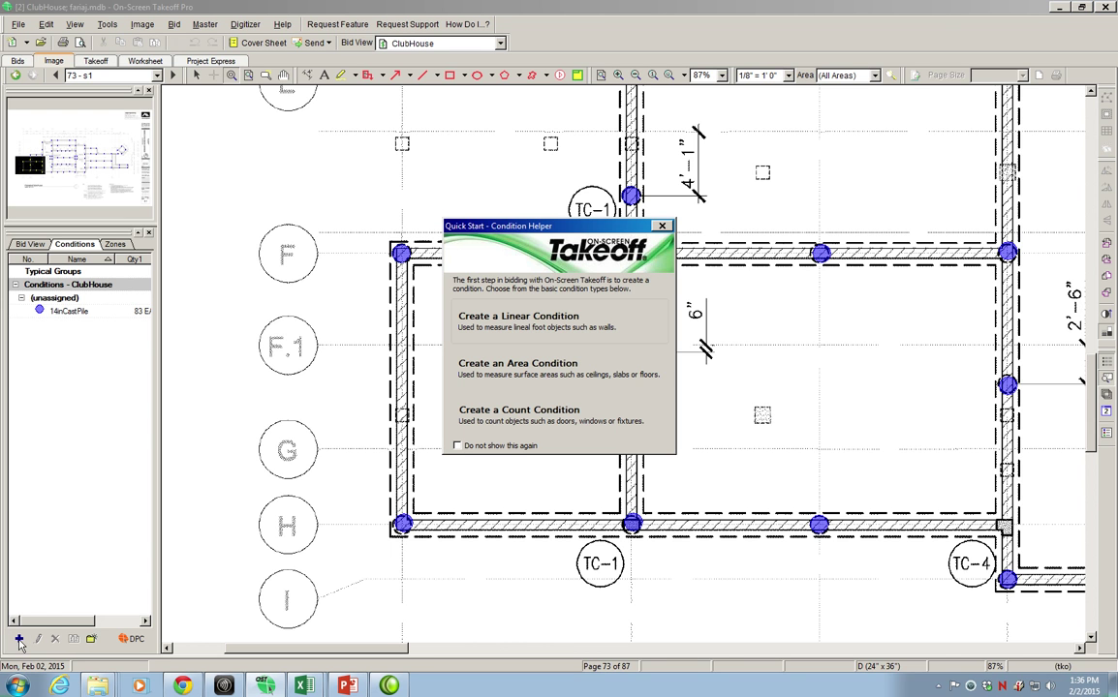
click(531, 327)
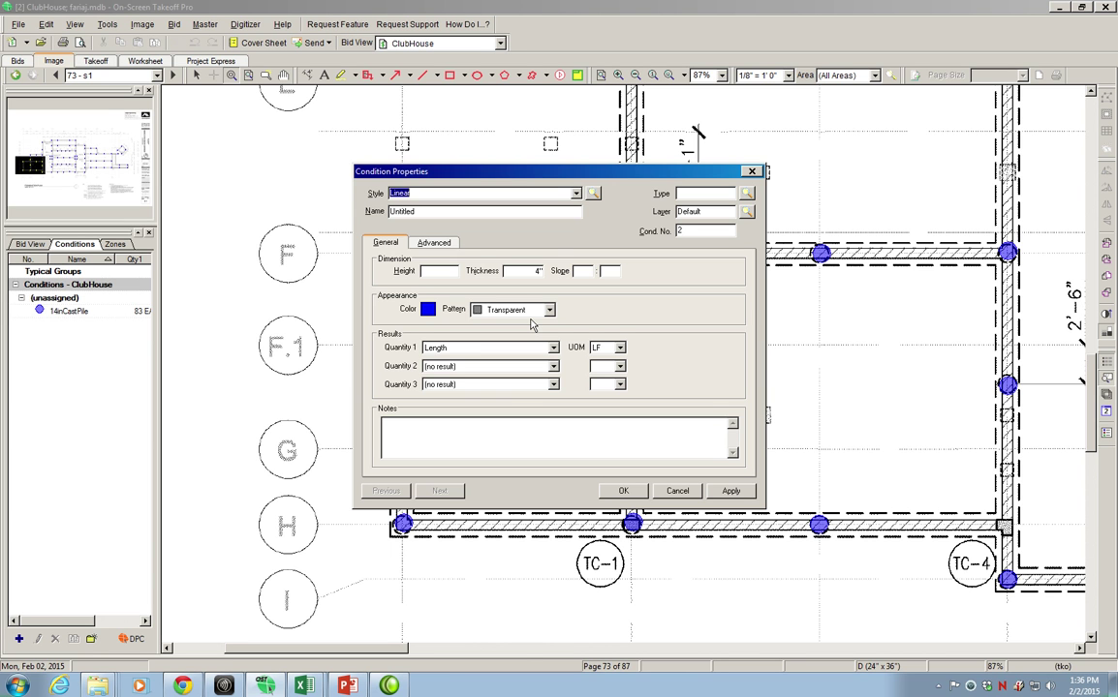
click(437, 211)
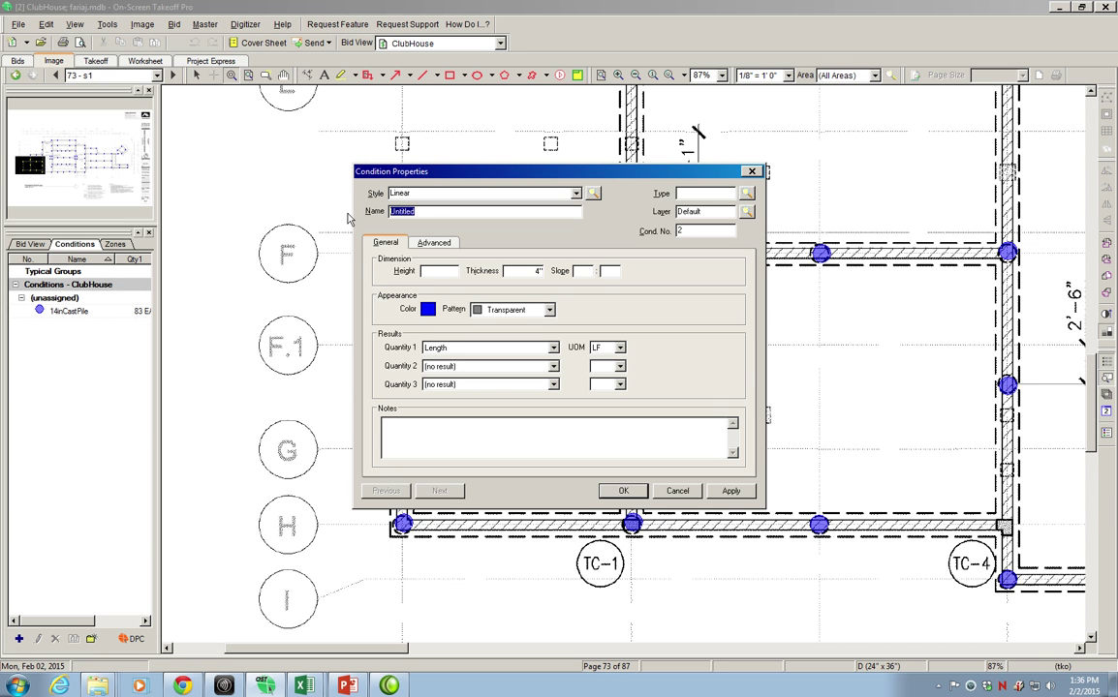
text(GB-1)
click(527, 272)
text(18)
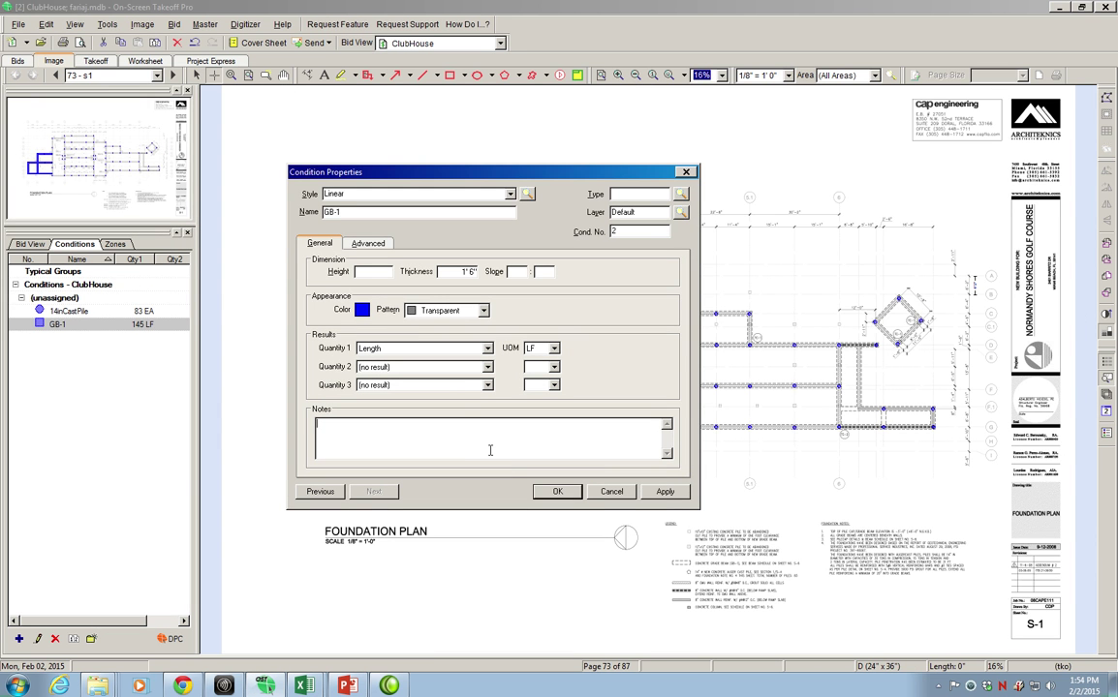
- Save GB-1 with notes giving 18" wide by 24" high, 3 #7 bottom, 3 #7 top and #3 ties every 10" on center
text(Grade beam GB-1 with 18" wide by 24)
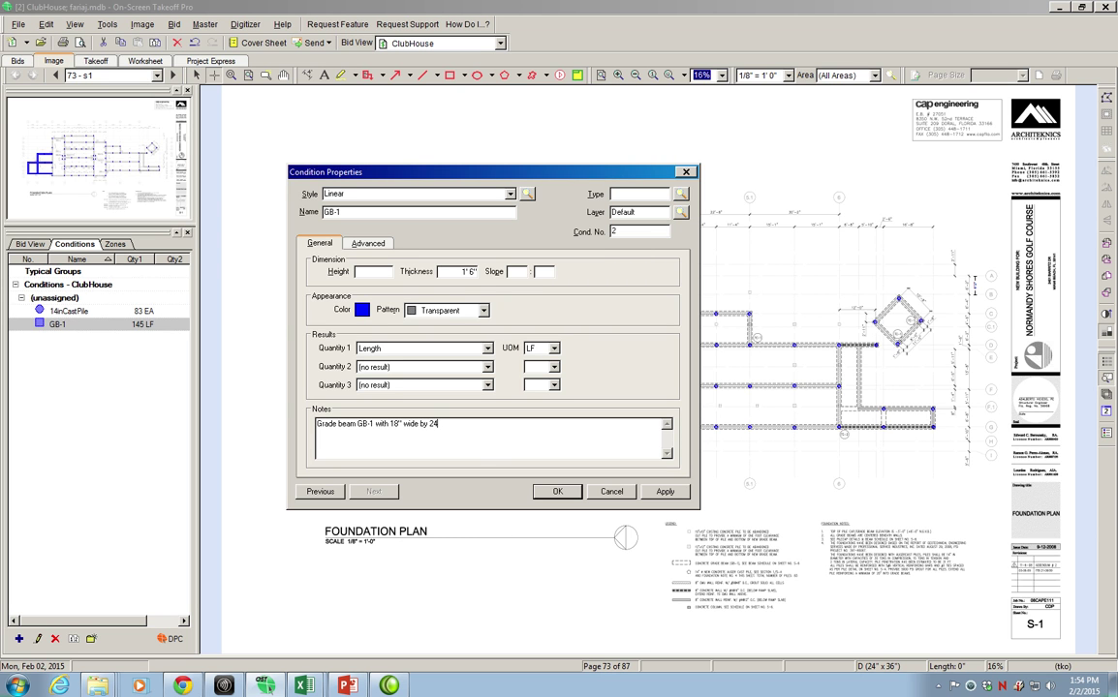
text(" high with 3 #7 on bottom and 3 #7 on t)
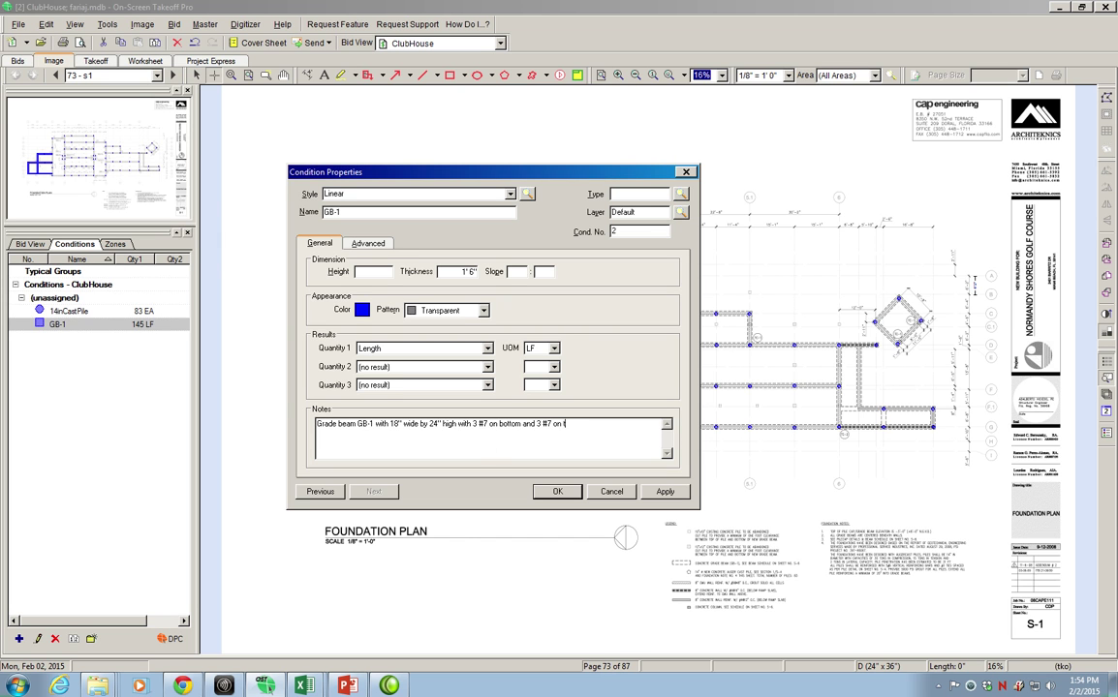
text(op with ties #3 every 10" on cen)
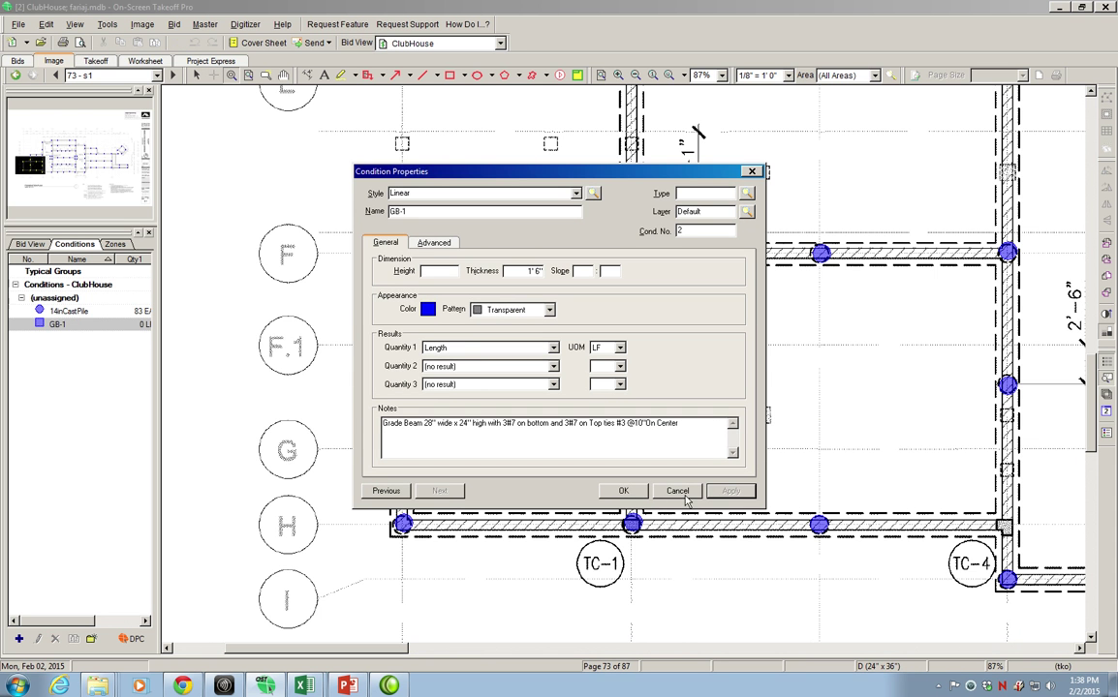
click(623, 491)
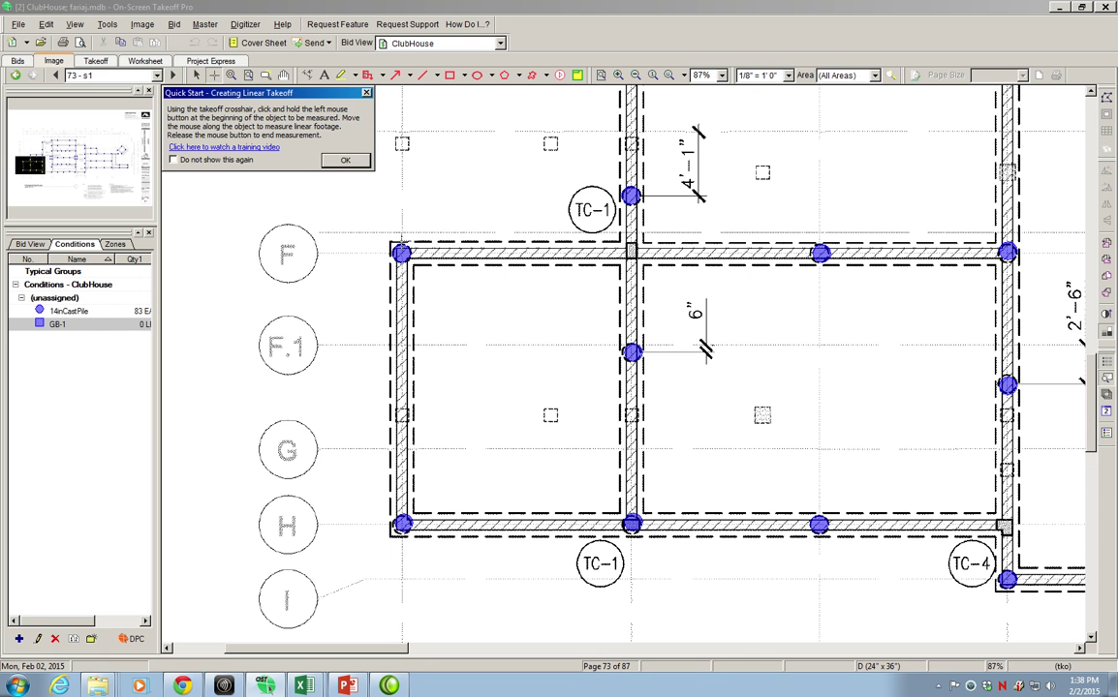
- Trace the GB-1 beam on grid line 1 from F to H, about 18' 10" long, and widen the conditions list
drag(402, 252, 402, 534)
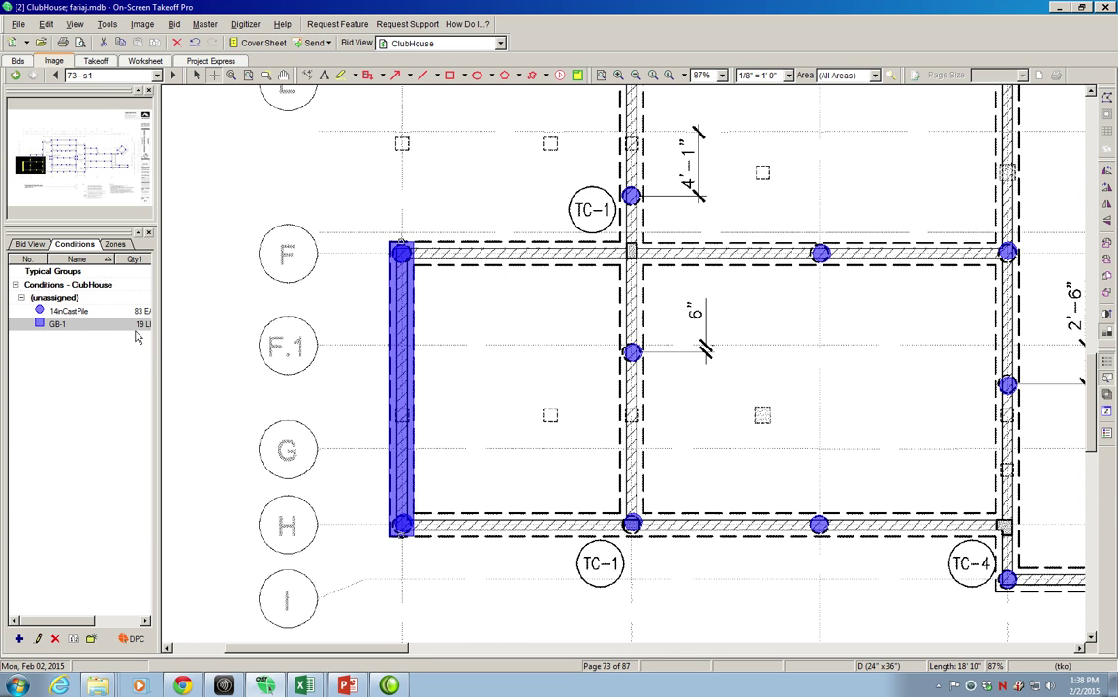
drag(159, 331, 194, 330)
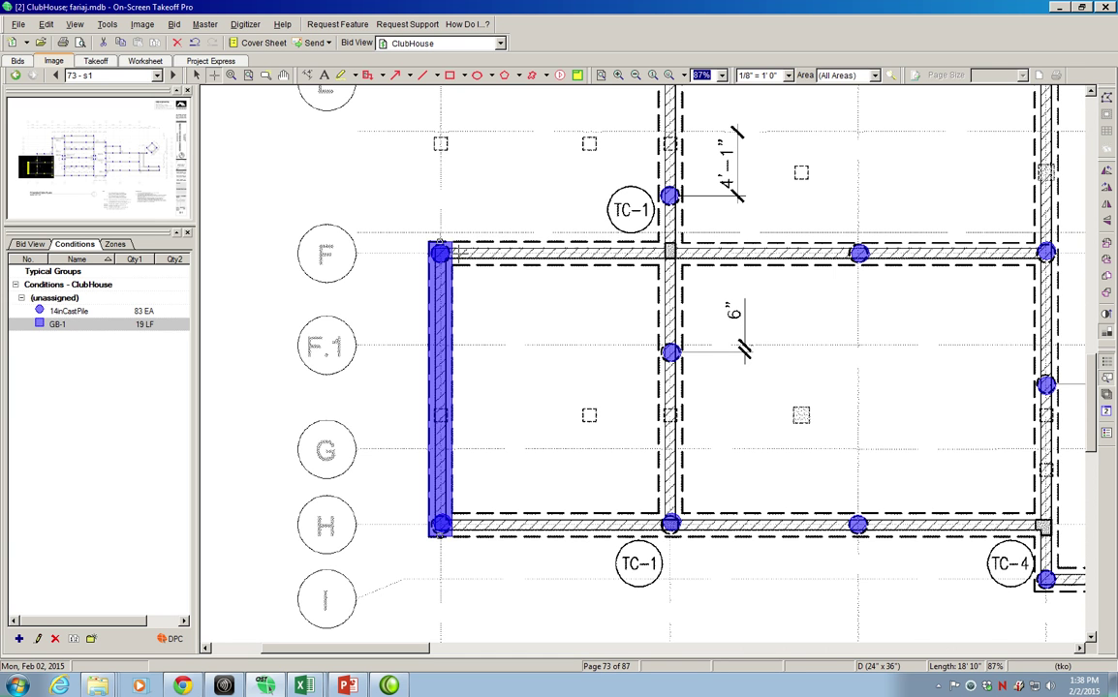
- Trace the GB-1 beams along grid lines F and H from grid line 1 to 2, about 37' 3" and 37' long
mouse_move(440, 242)
click(439, 251)
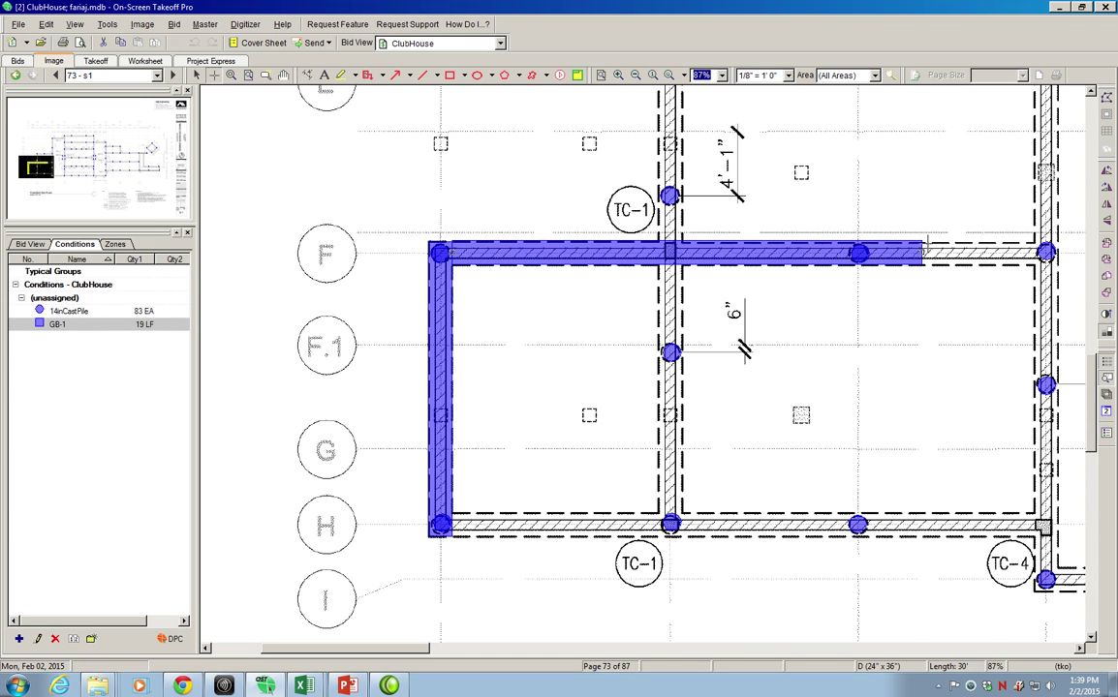
double_click(1044, 253)
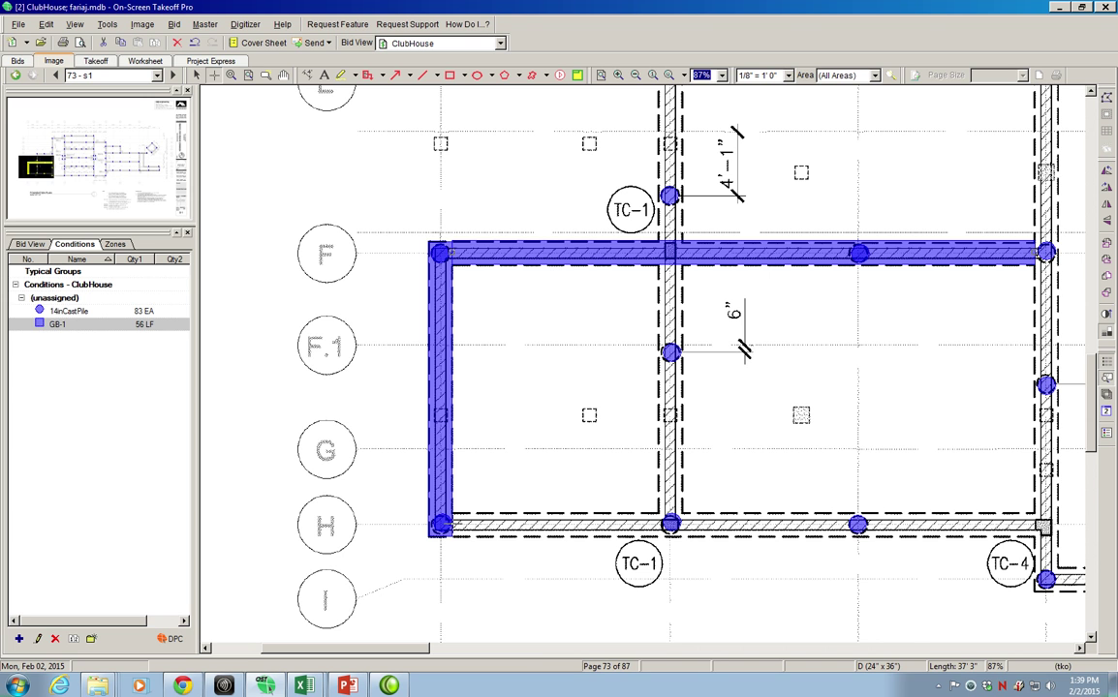
click(440, 524)
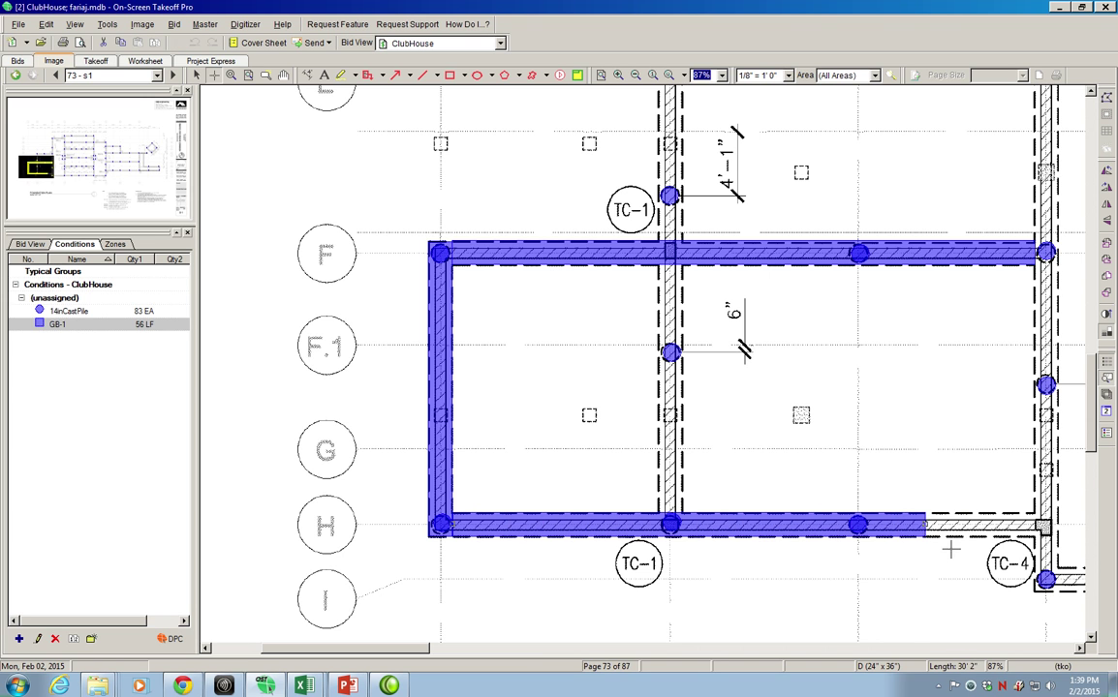
click(1035, 524)
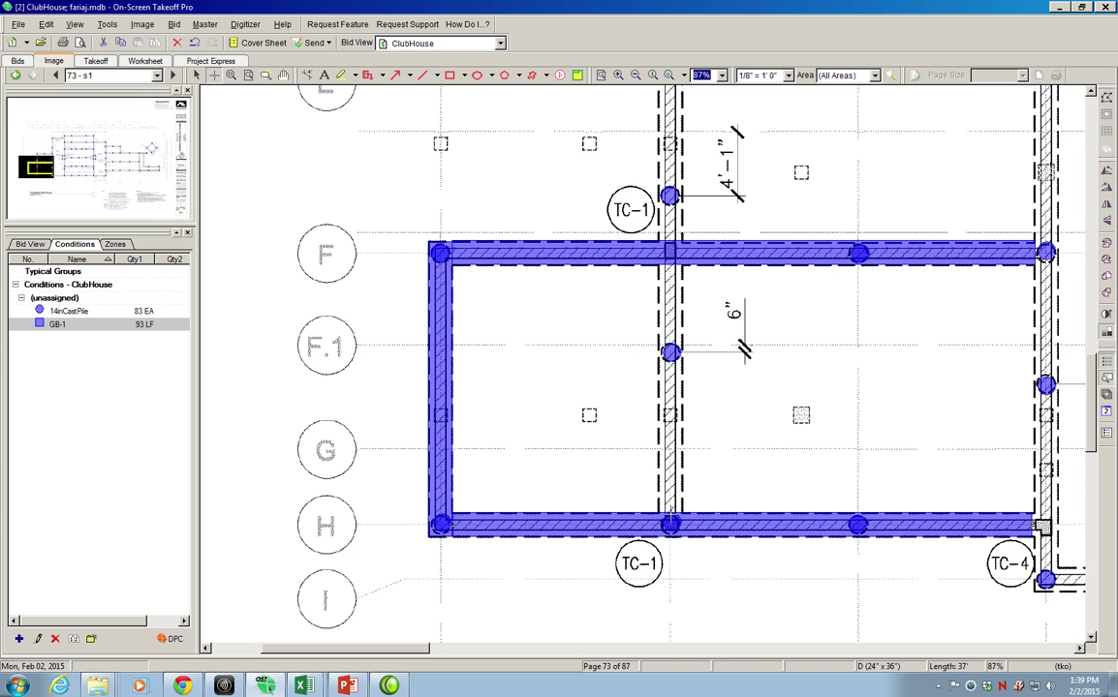
- Trace the GB-1 beams on grid line 1.1 from H to F, about 15' 11" long, and from F to E, about 13' 8" long
scroll(736, 463, up, 2)
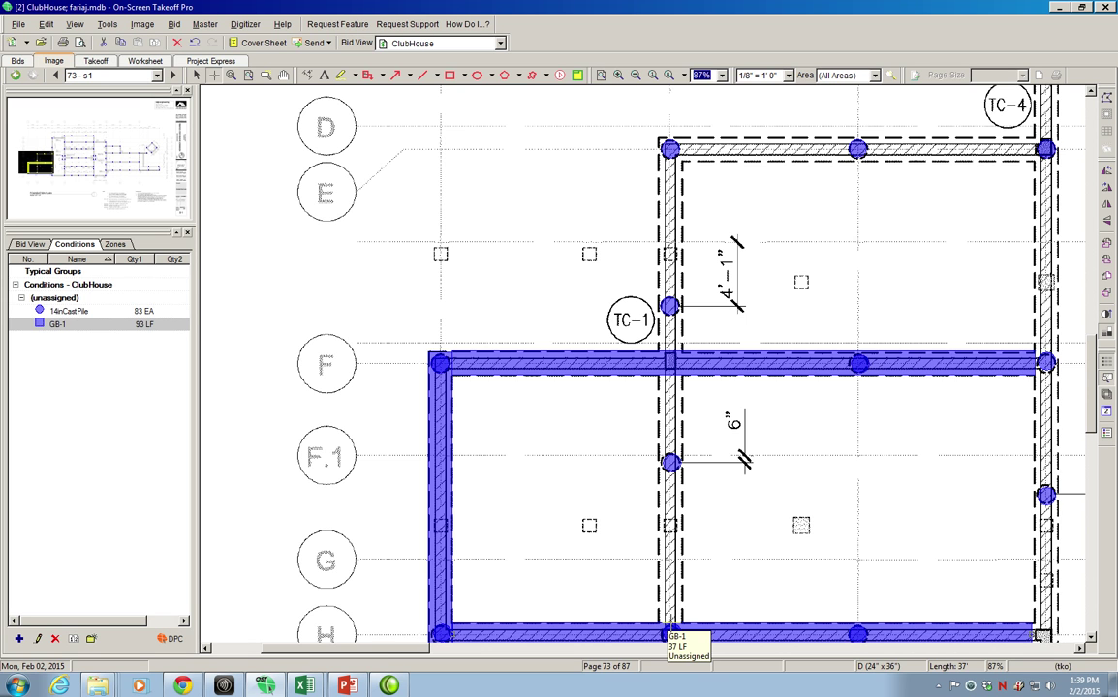
click(670, 634)
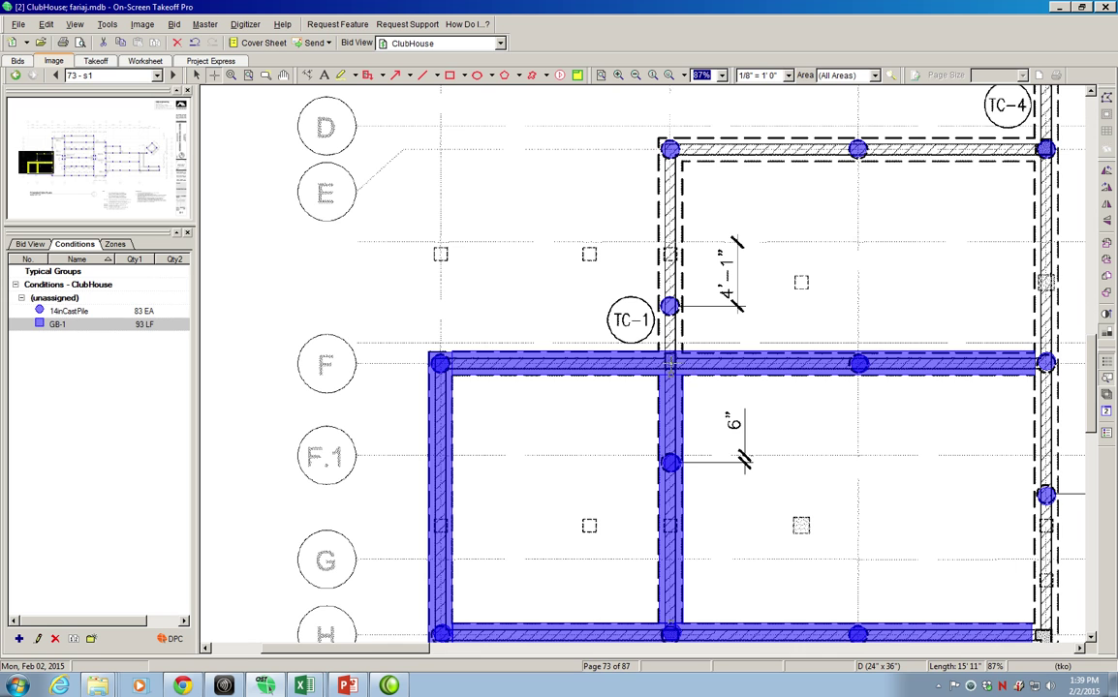
double_click(670, 358)
click(669, 357)
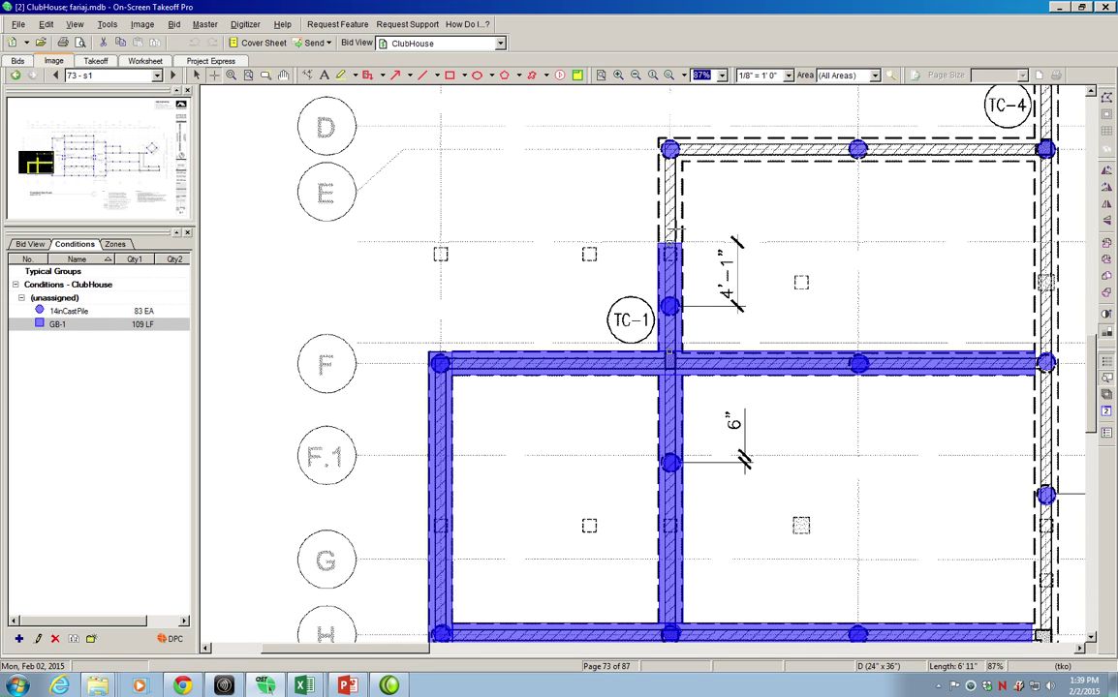
double_click(684, 138)
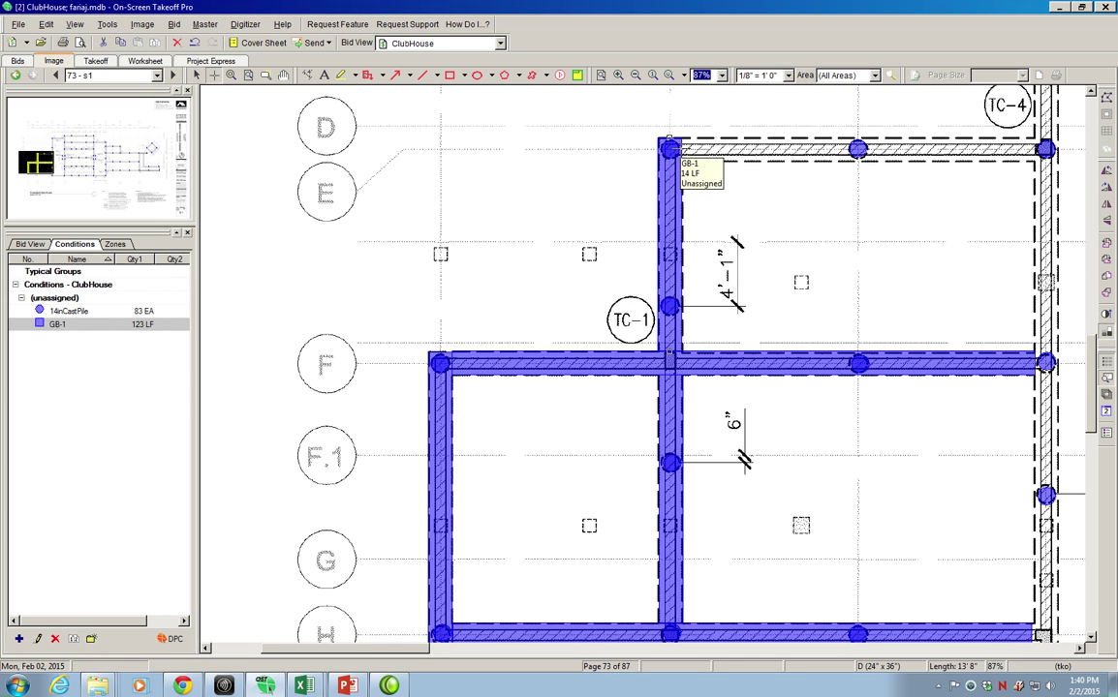
- Trace the GB-1 beam on grid line E from grid line 1.1 to 2, about 22' 5" long
click(670, 146)
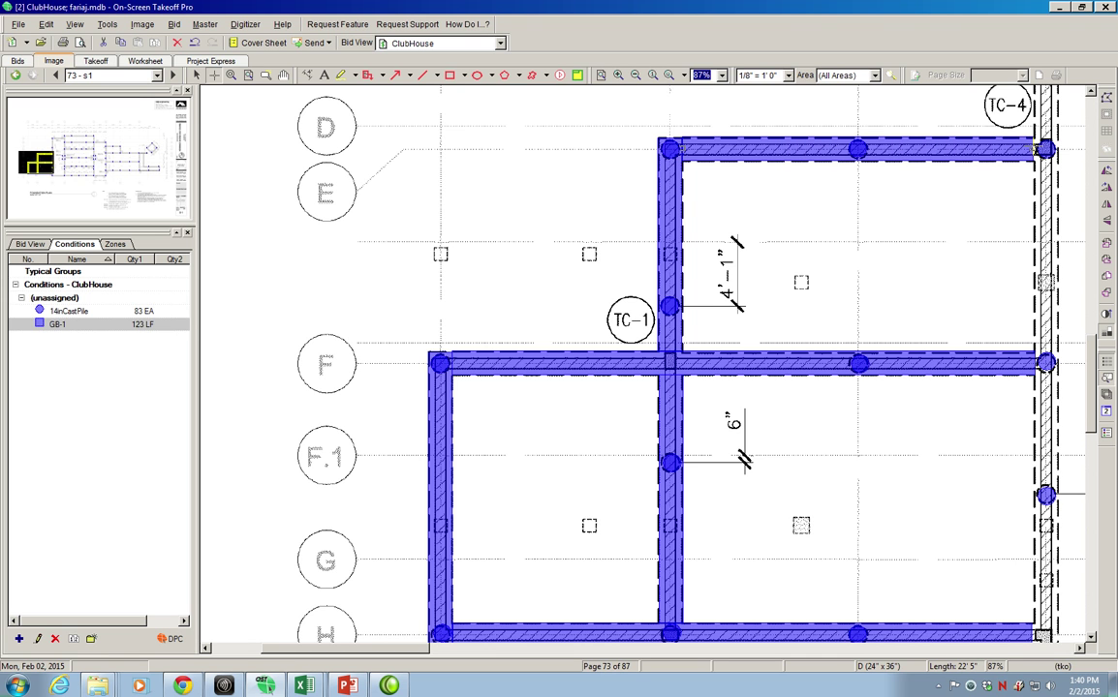
double_click(1044, 148)
click(231, 75)
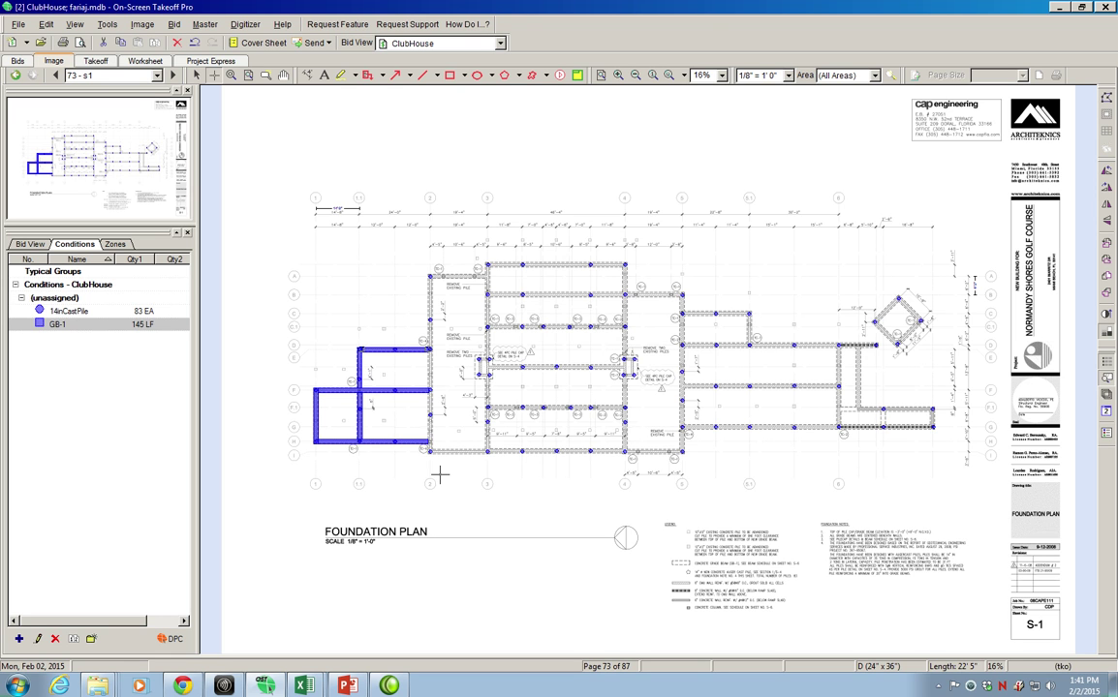
- Switch to the General Estimating Template workbook in Excel and select cell A2 on the OST sheet
mouse_move(304, 686)
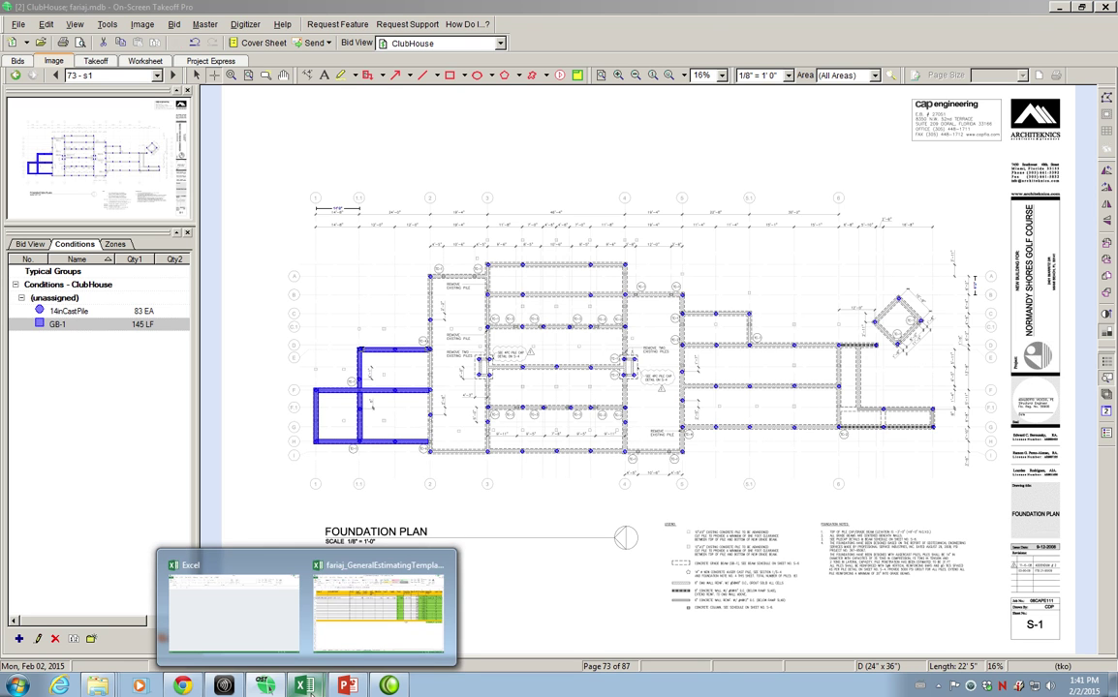
click(359, 645)
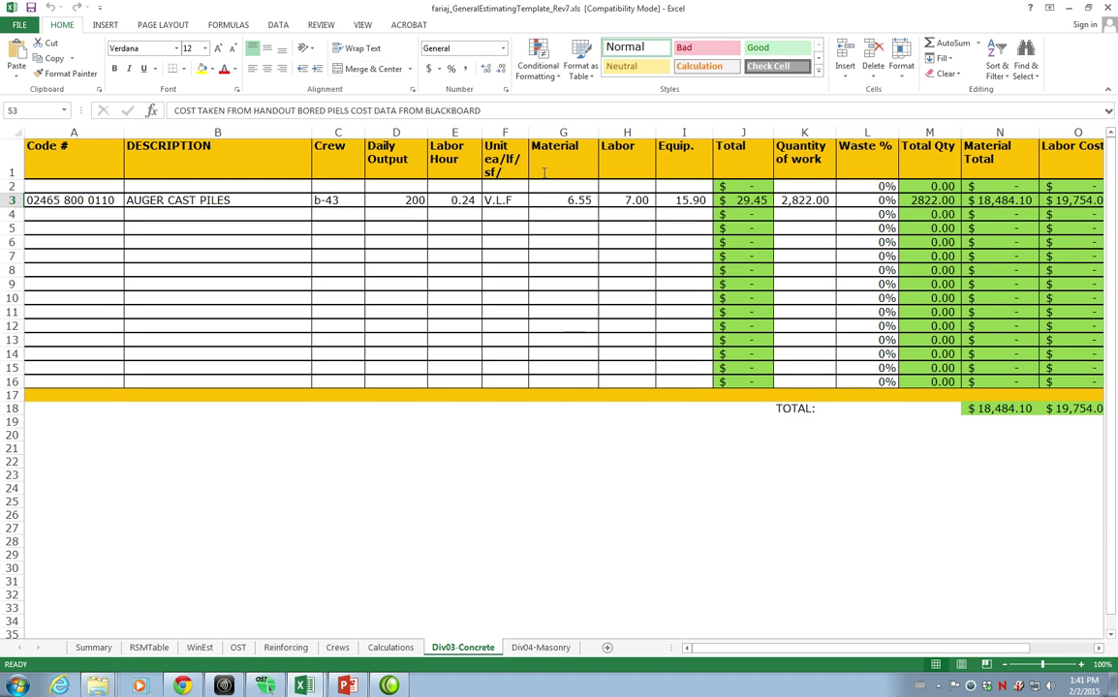
click(239, 648)
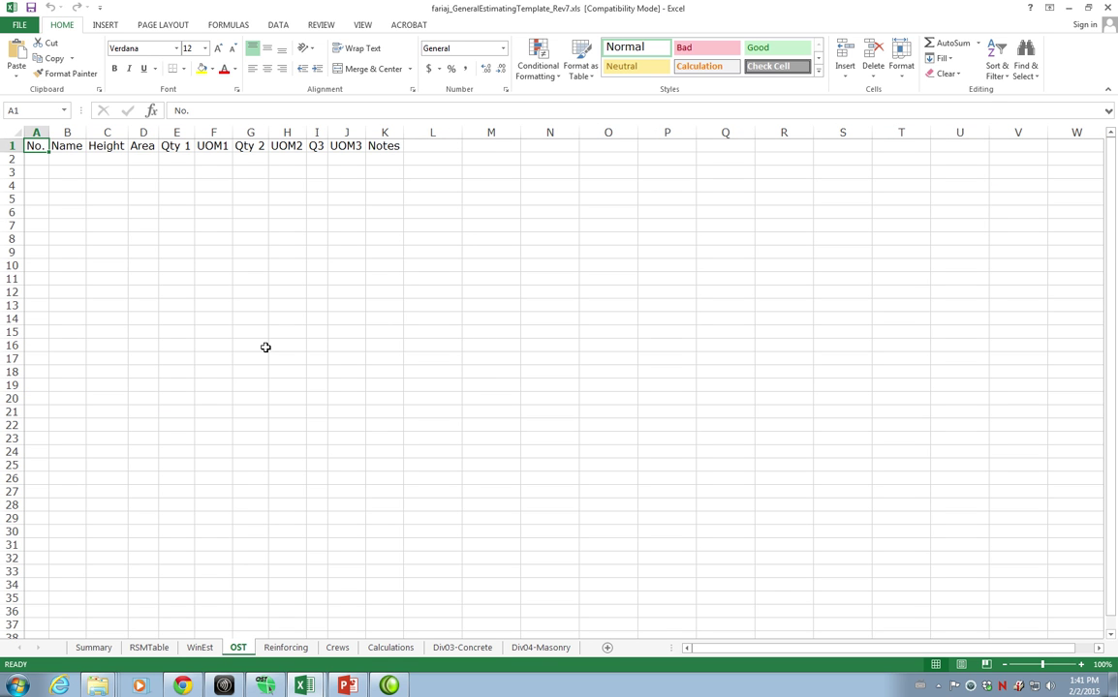
key(Down)
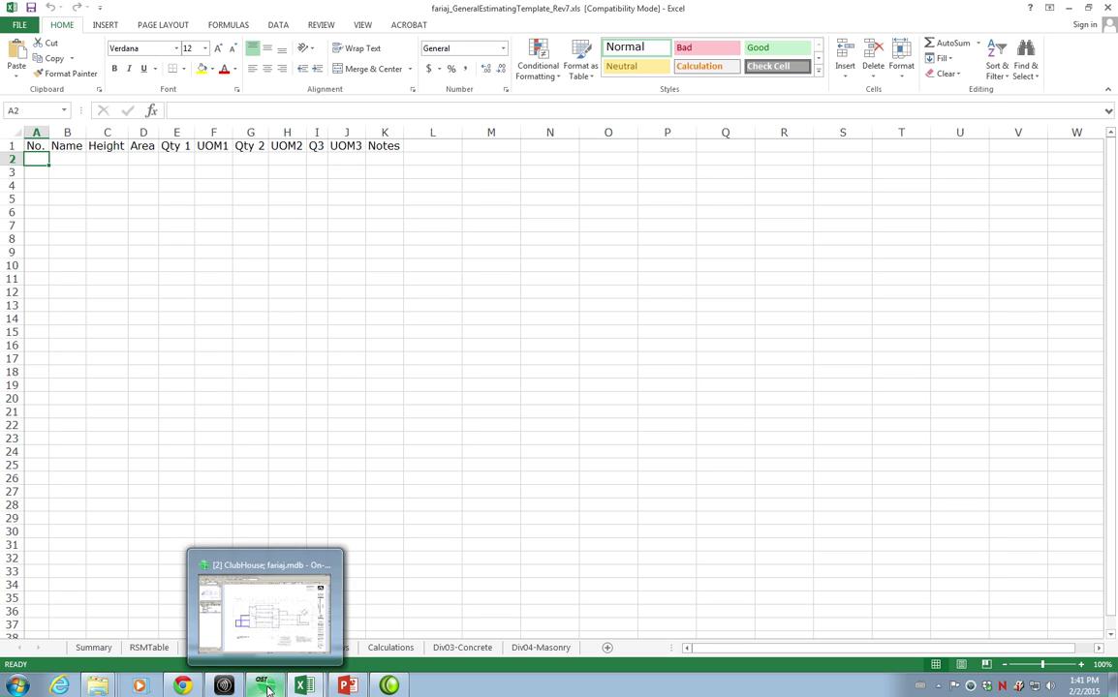
- Return to On-Screen Takeoff and copy the takeoff totals rows for the unassigned group, 14inCastPile and GB-1
click(269, 688)
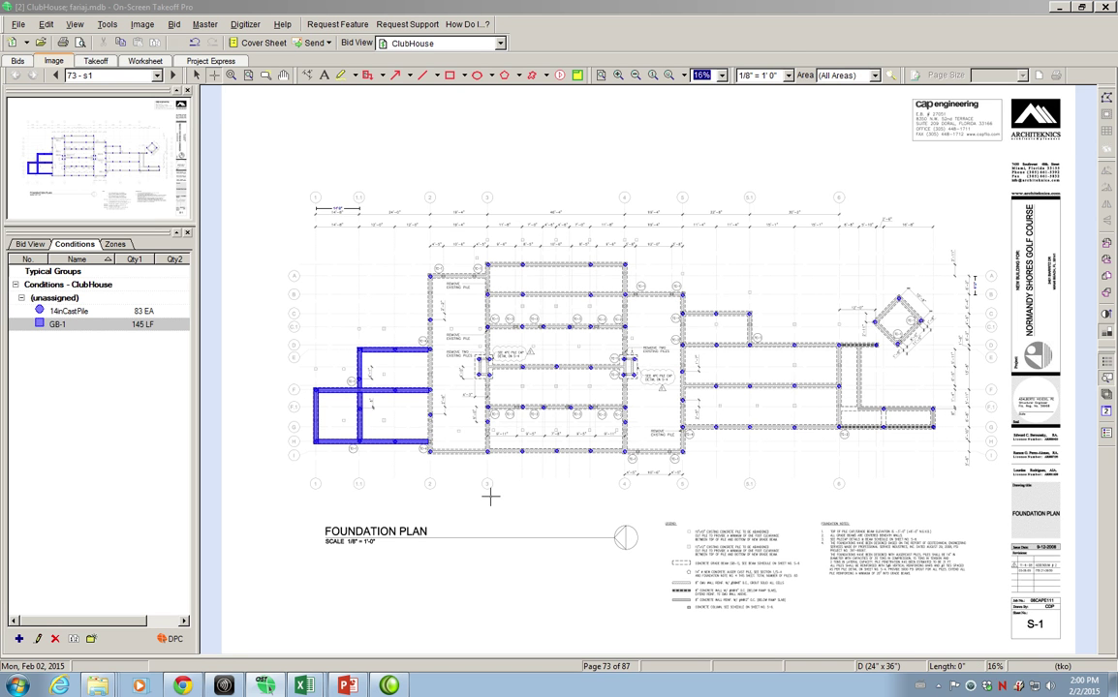
click(96, 62)
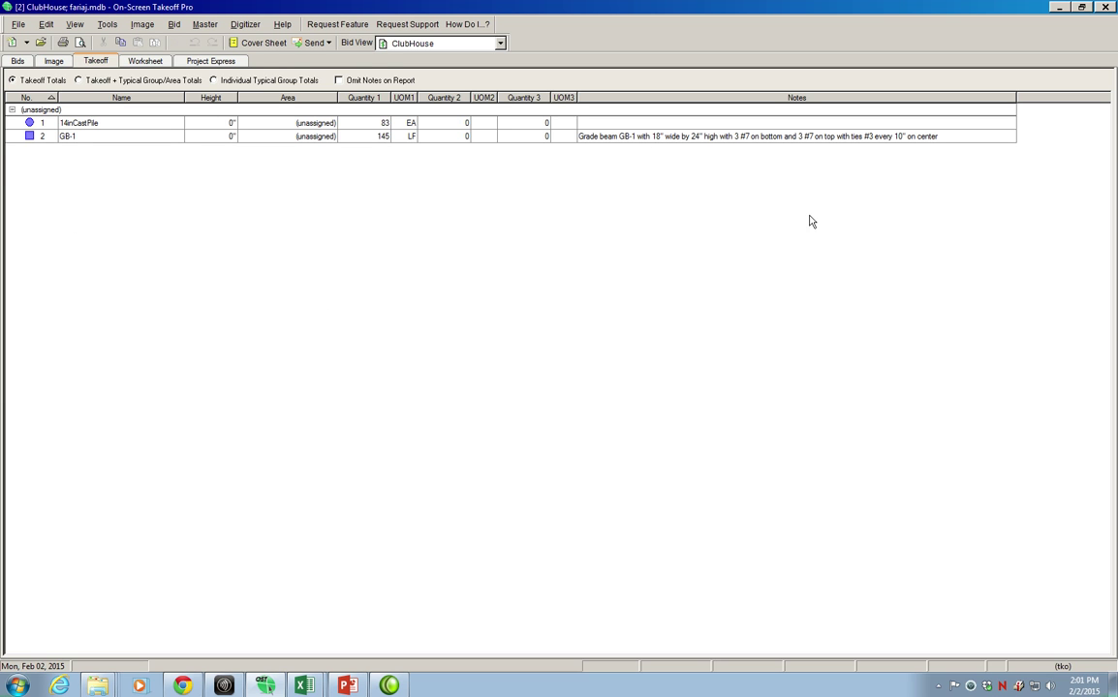
click(1006, 143)
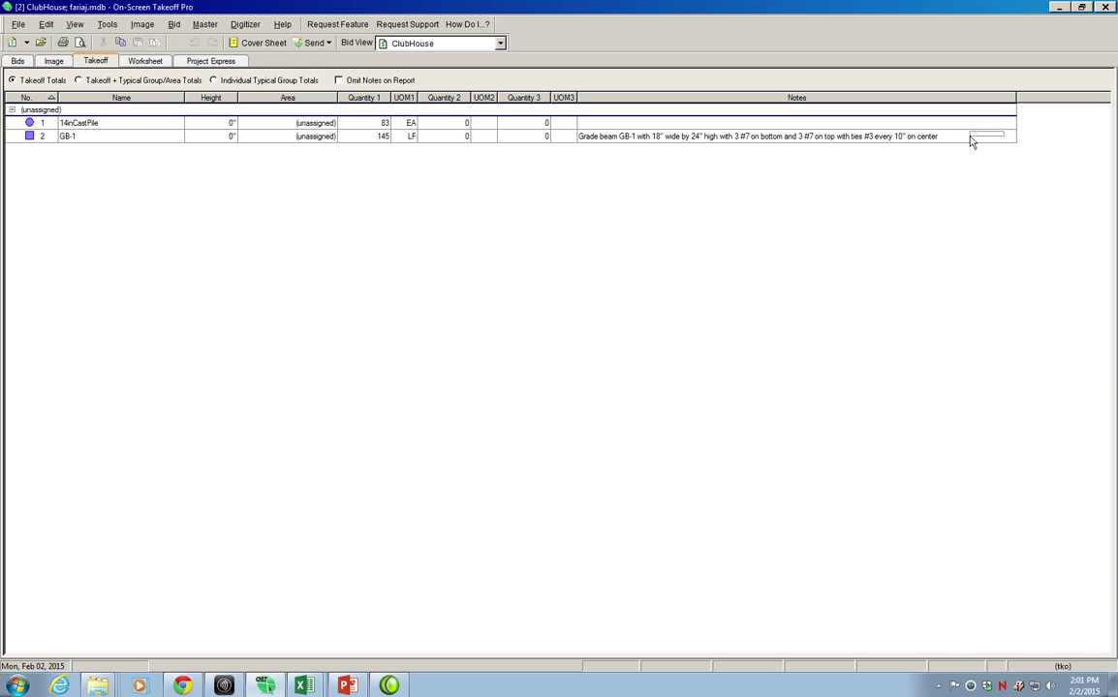
drag(961, 126, 20, 112)
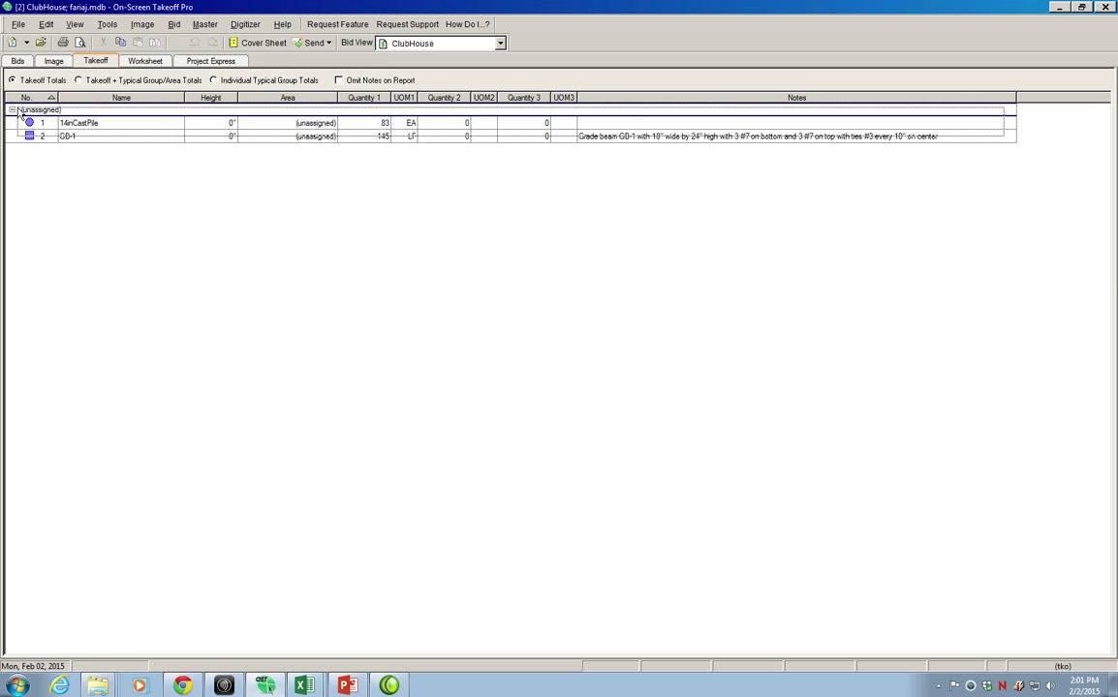
drag(19, 112, 19, 114)
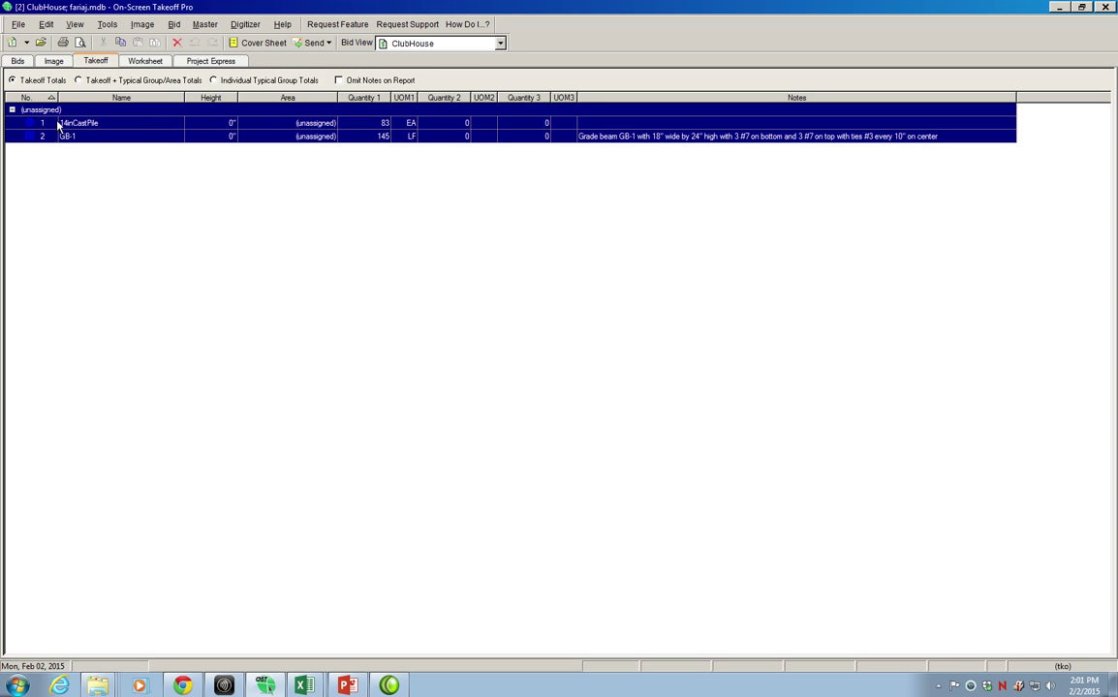
right_click(129, 126)
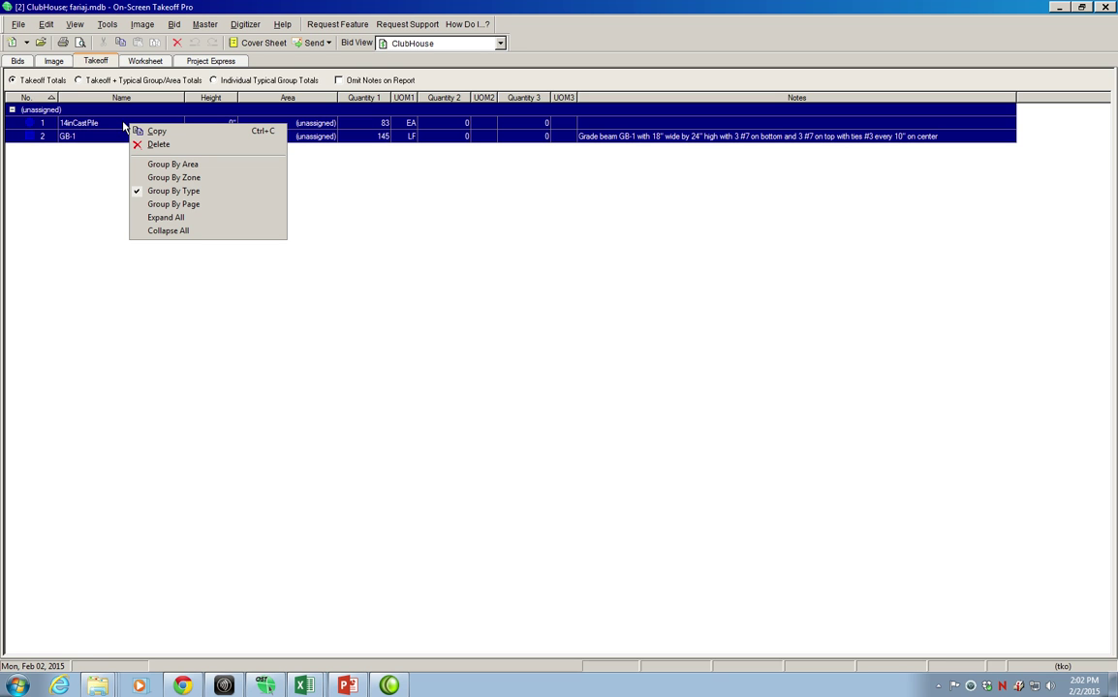
click(160, 133)
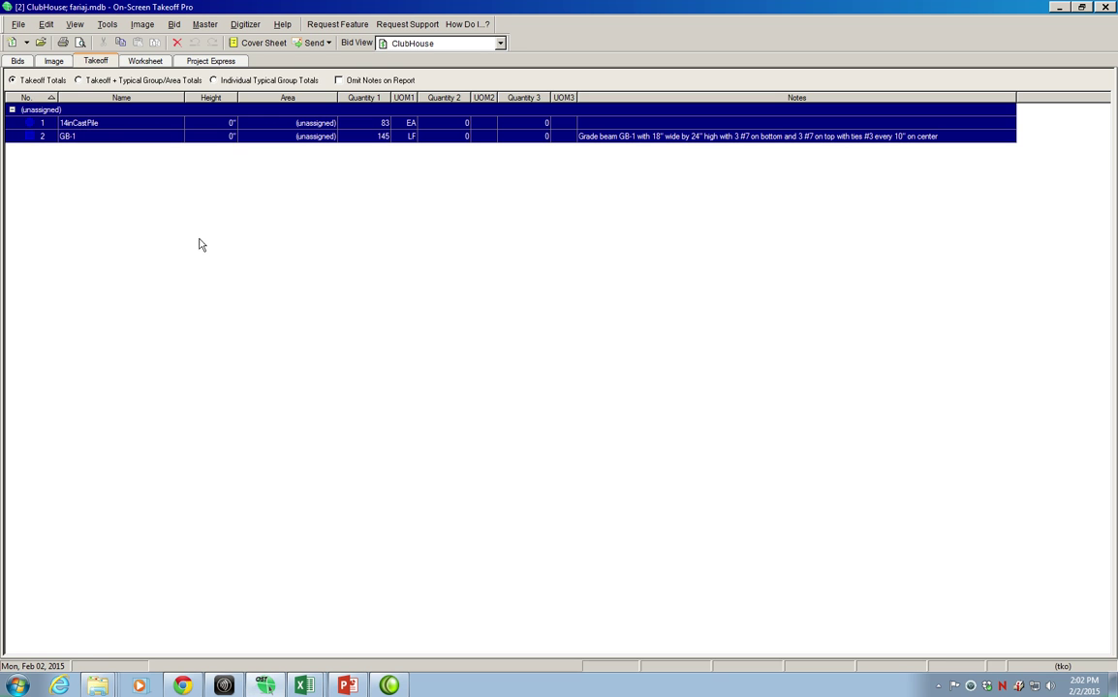
- Switch back to the Excel estimating workbook and paste the copied takeoff rows as text only at cell A2 of the OST sheet
click(306, 686)
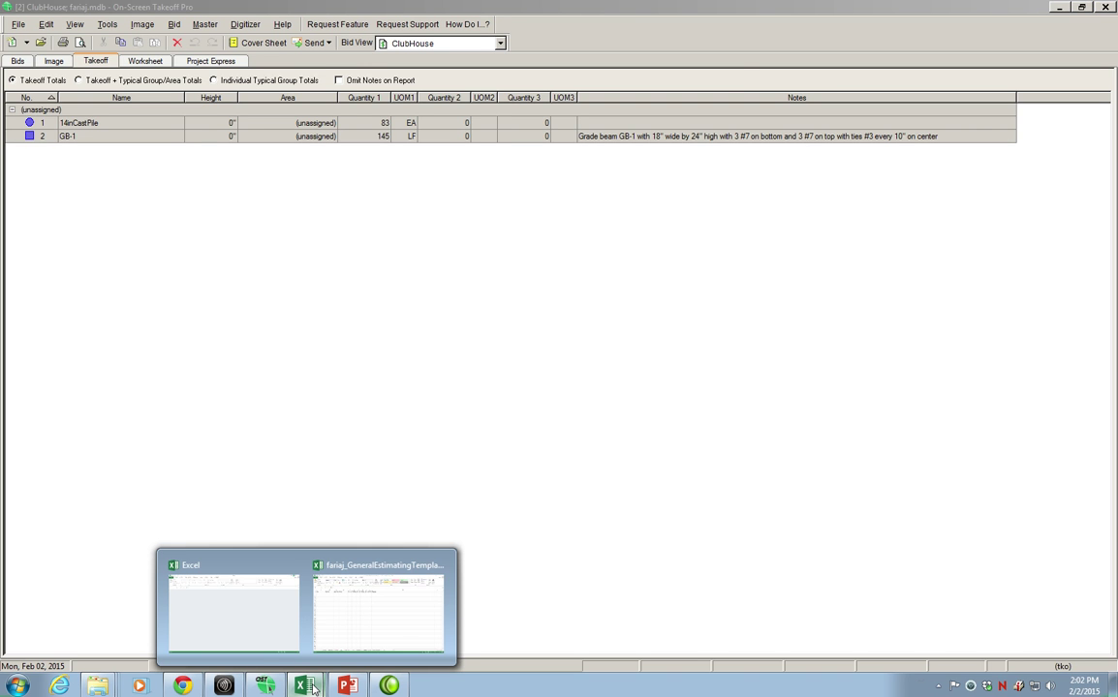
click(358, 652)
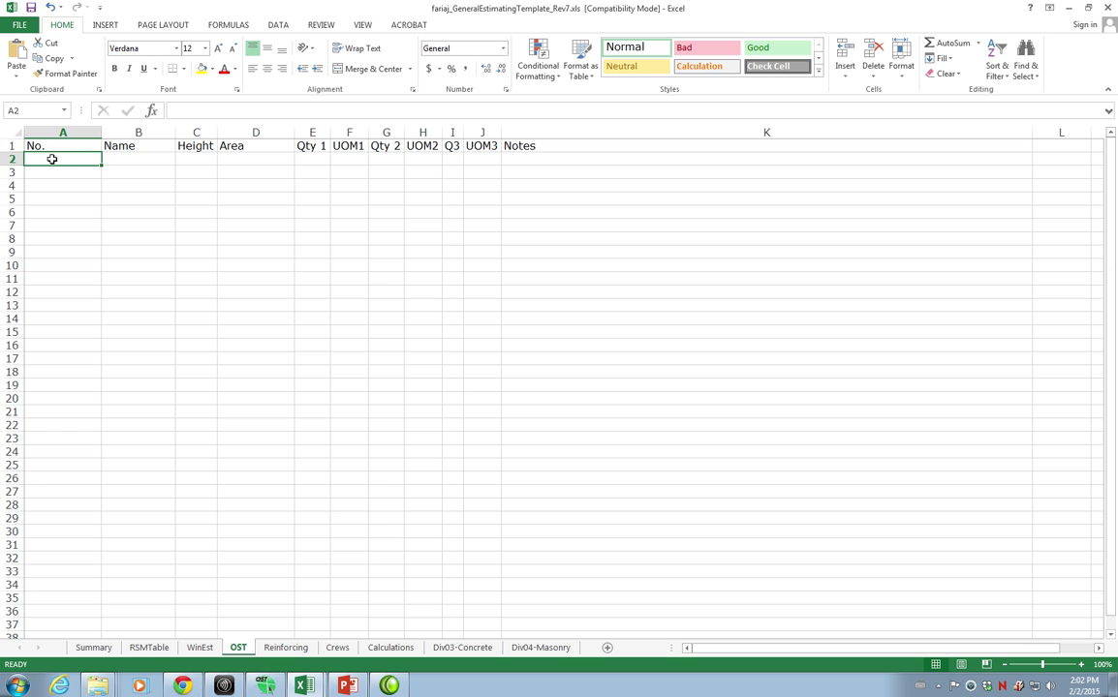
click(18, 77)
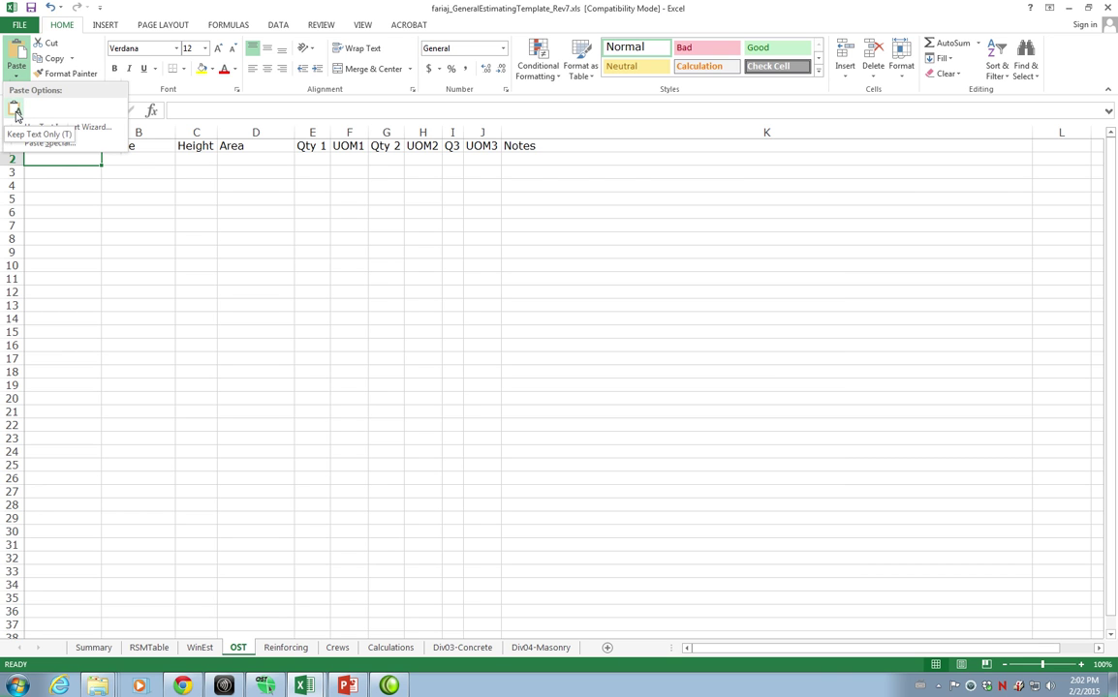
click(15, 109)
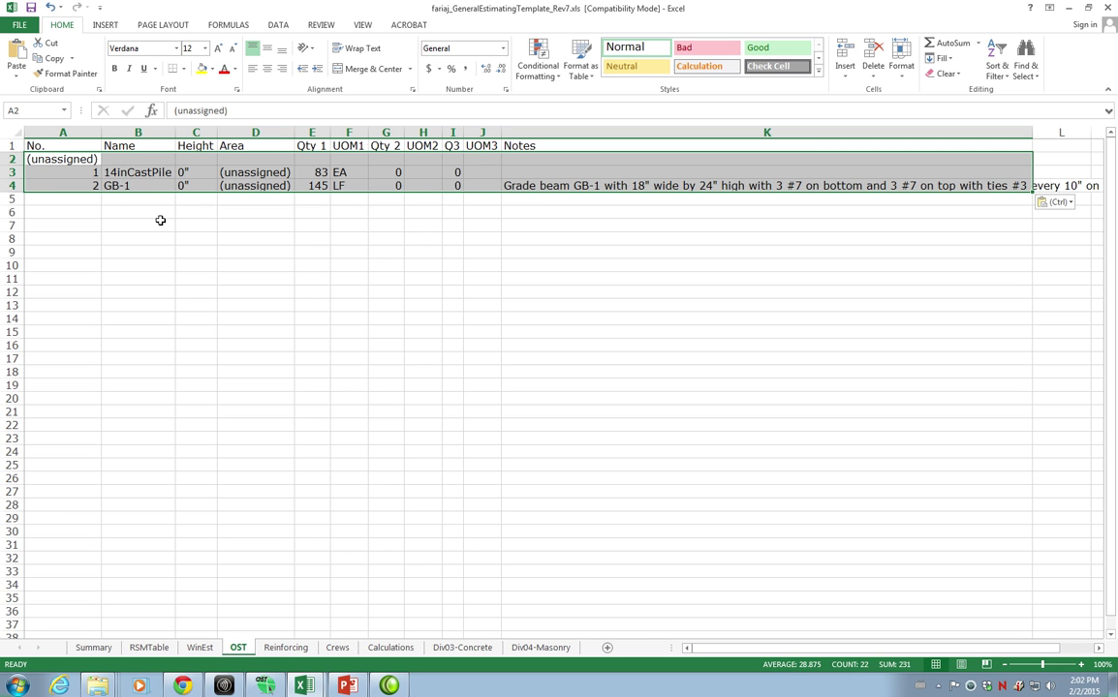
- Auto-fit all column widths on the OST sheet and select the GB-1 notes in cell K4
click(18, 136)
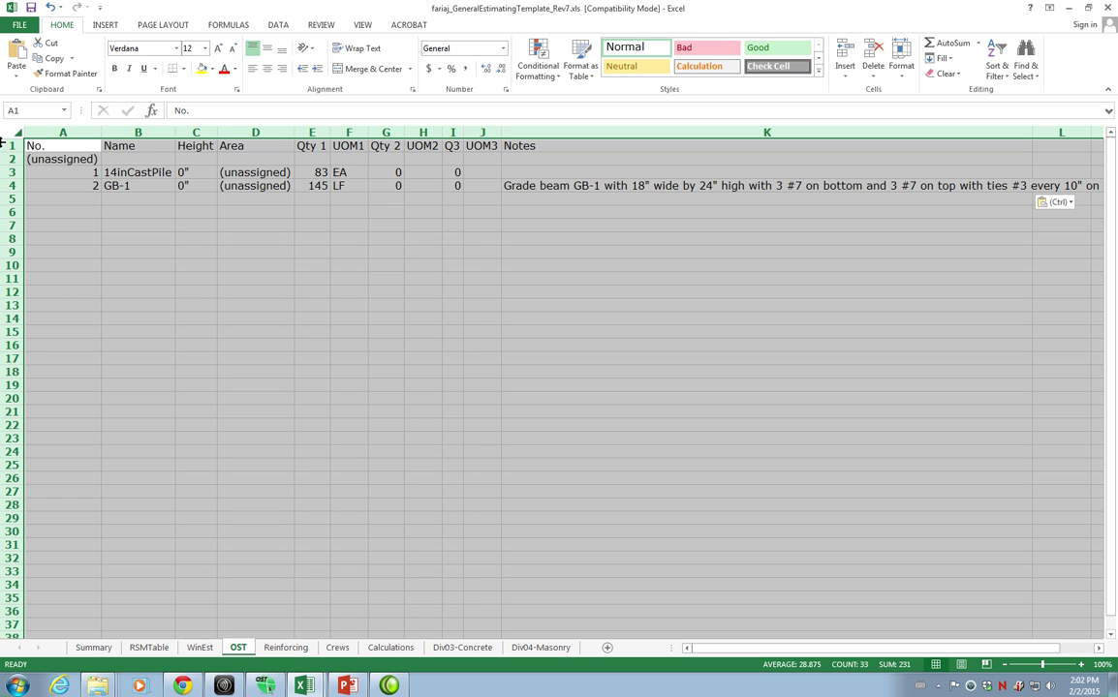
double_click(101, 131)
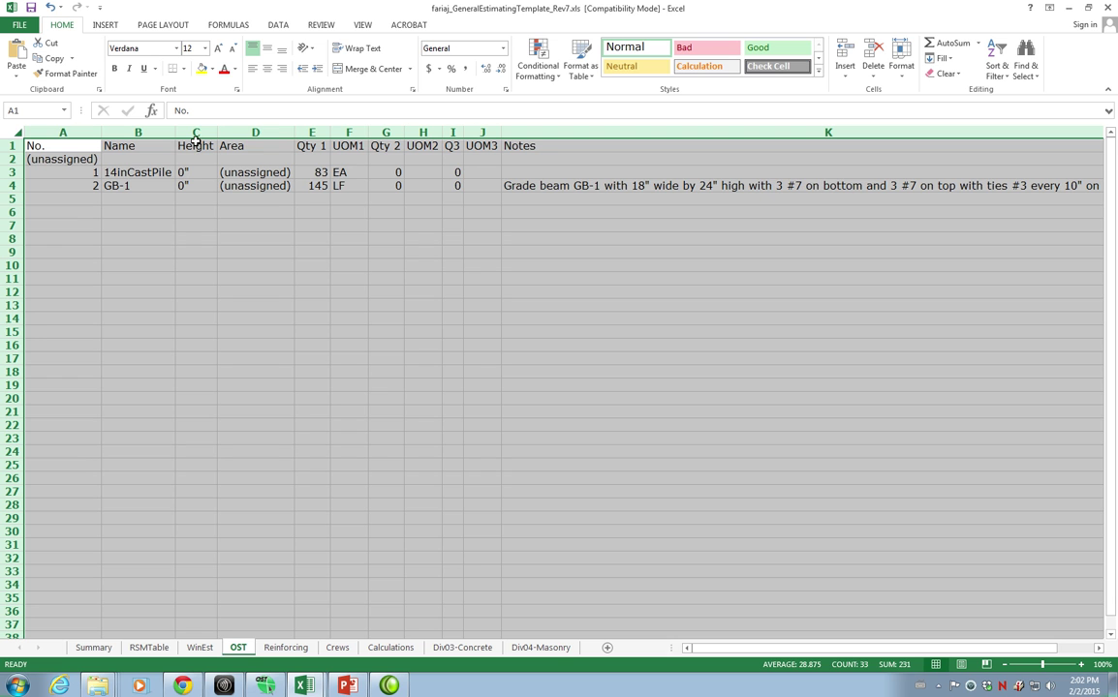
click(507, 185)
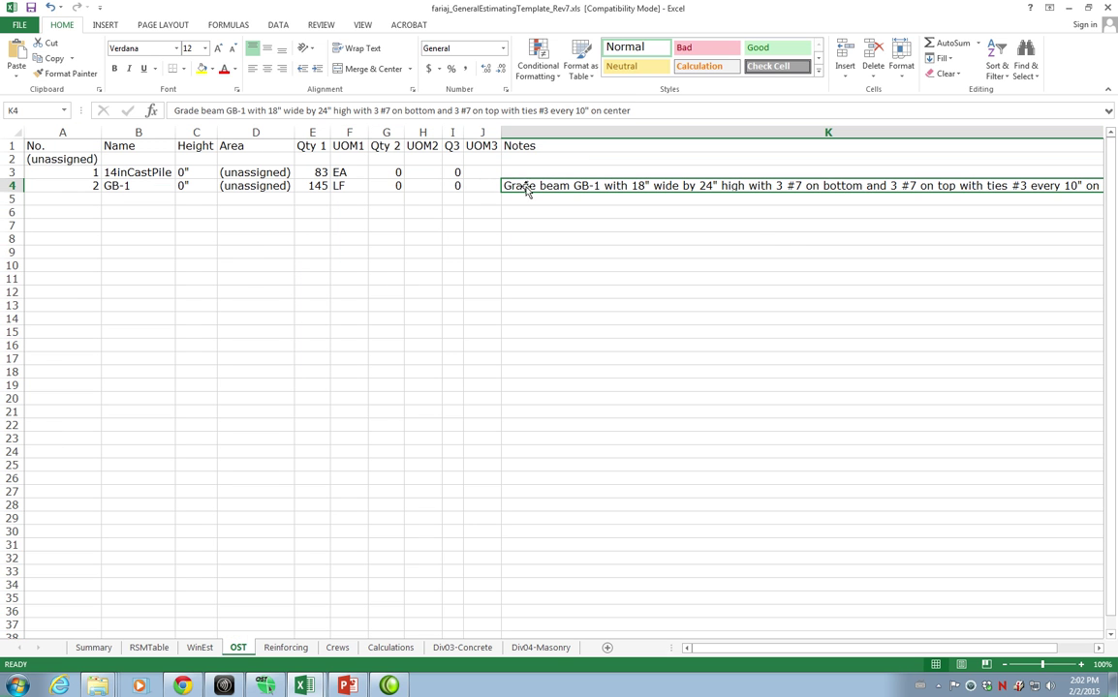